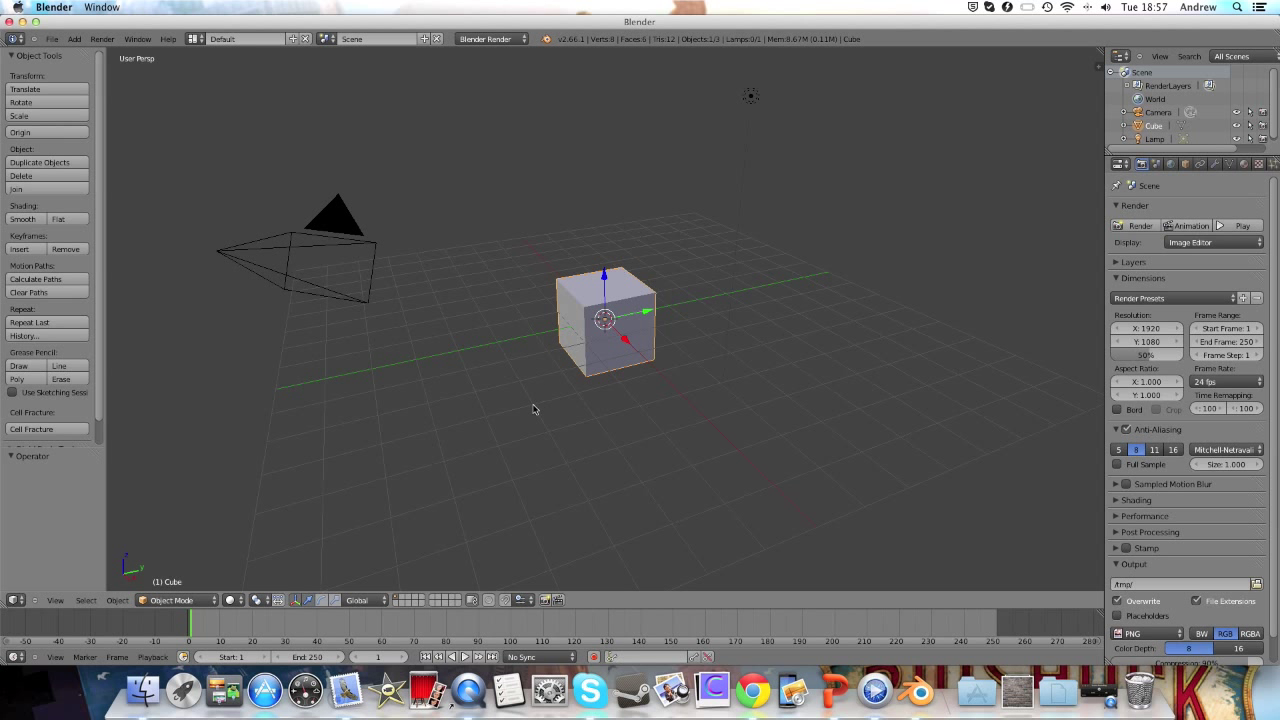
# Select the camera and clear its rotation
pyautogui.rightClick(253, 270)
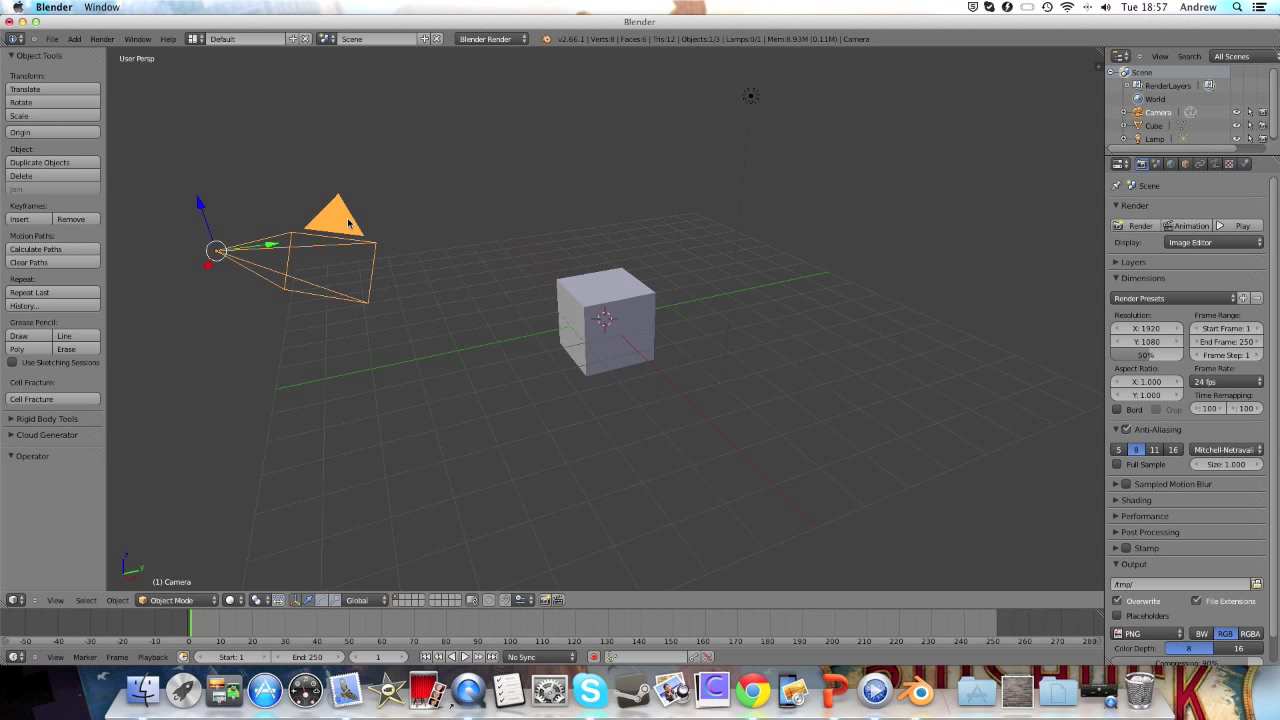
pyautogui.hotkey('alt', 'r')
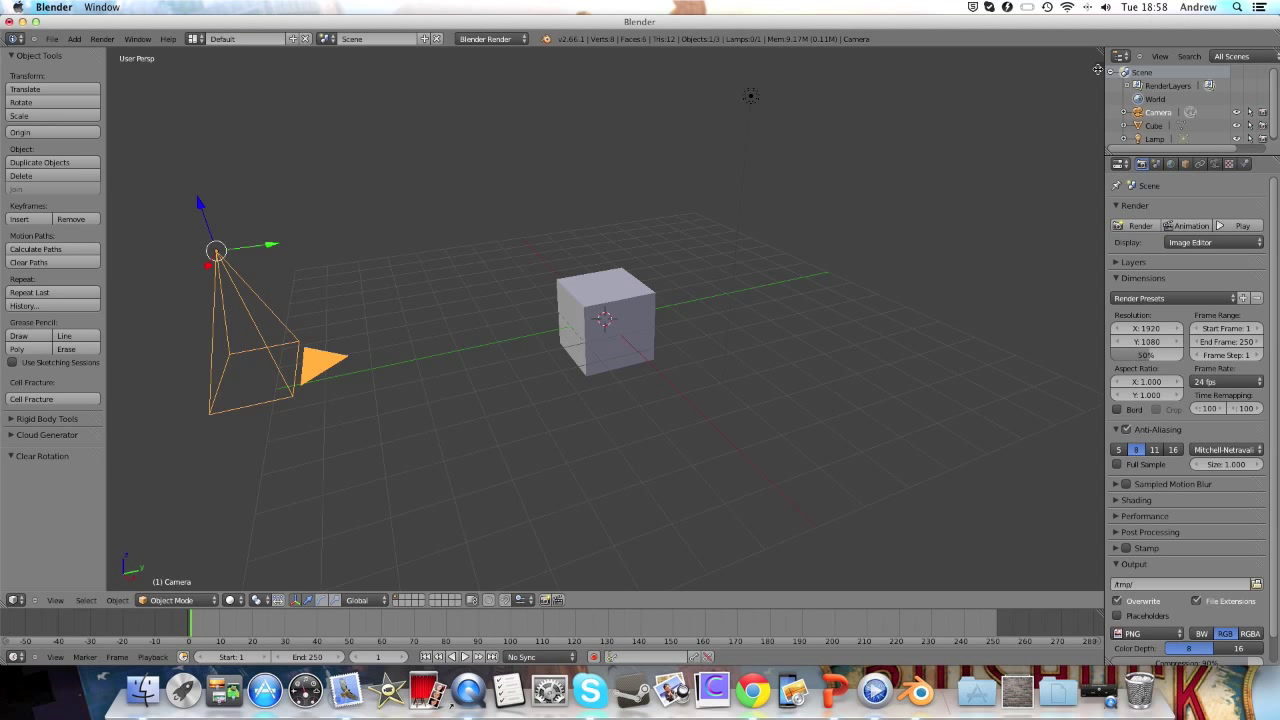
# Start the Screencast Keys display, set its text and icon colour to bright green, and hide the viewport properties
pyautogui.click(1097, 66)
pyautogui.click(1042, 547)
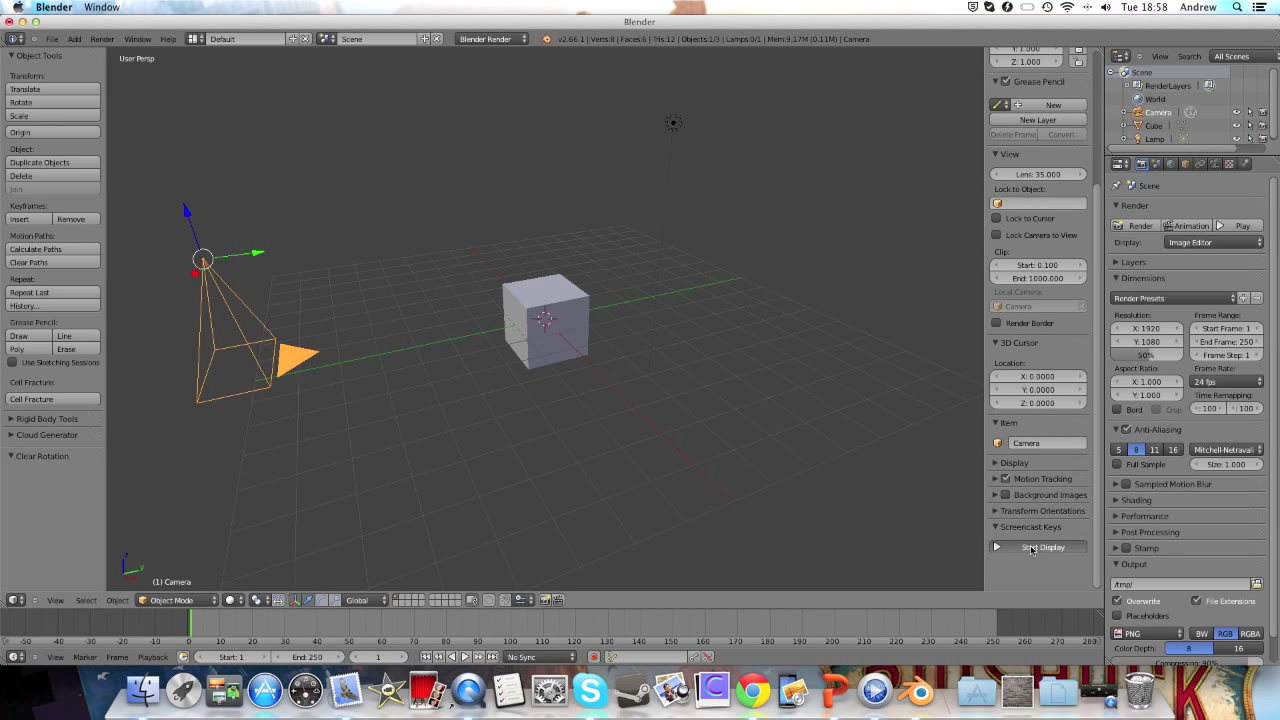
pyautogui.scroll(-4, 1032, 550)
pyautogui.scroll(-1, 1032, 550)
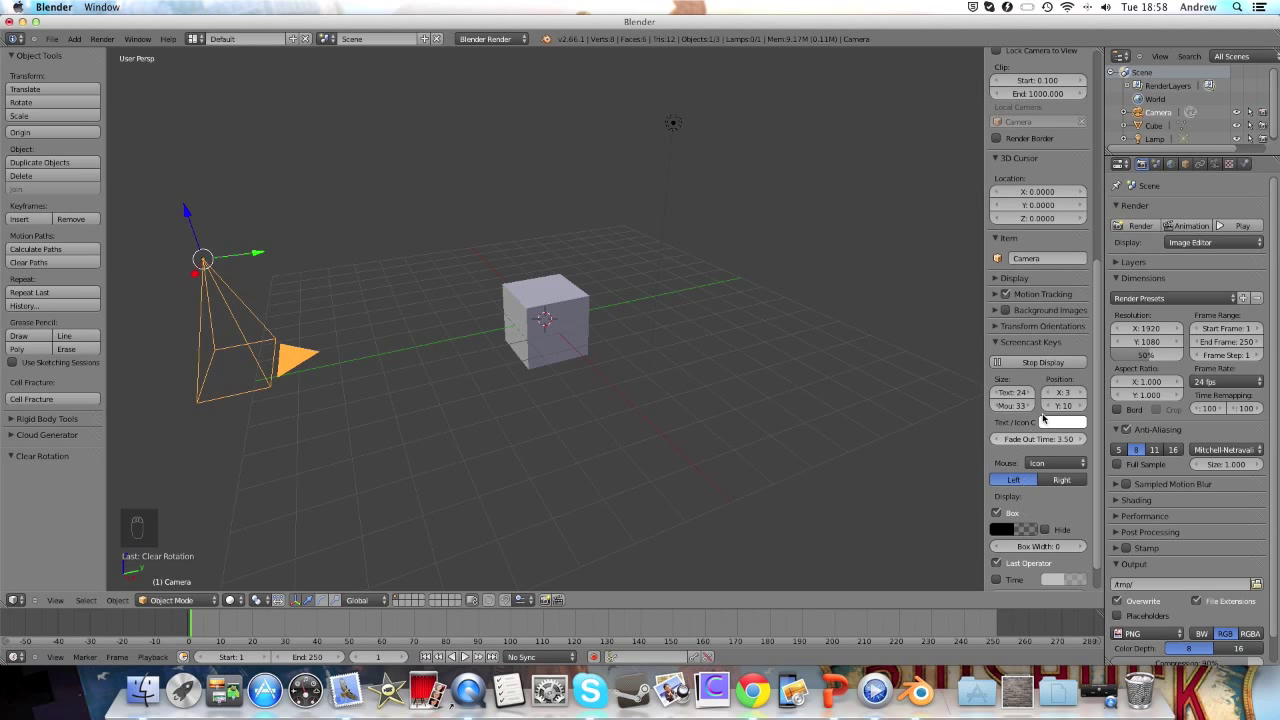
pyautogui.click(1062, 421)
pyautogui.click(1058, 260)
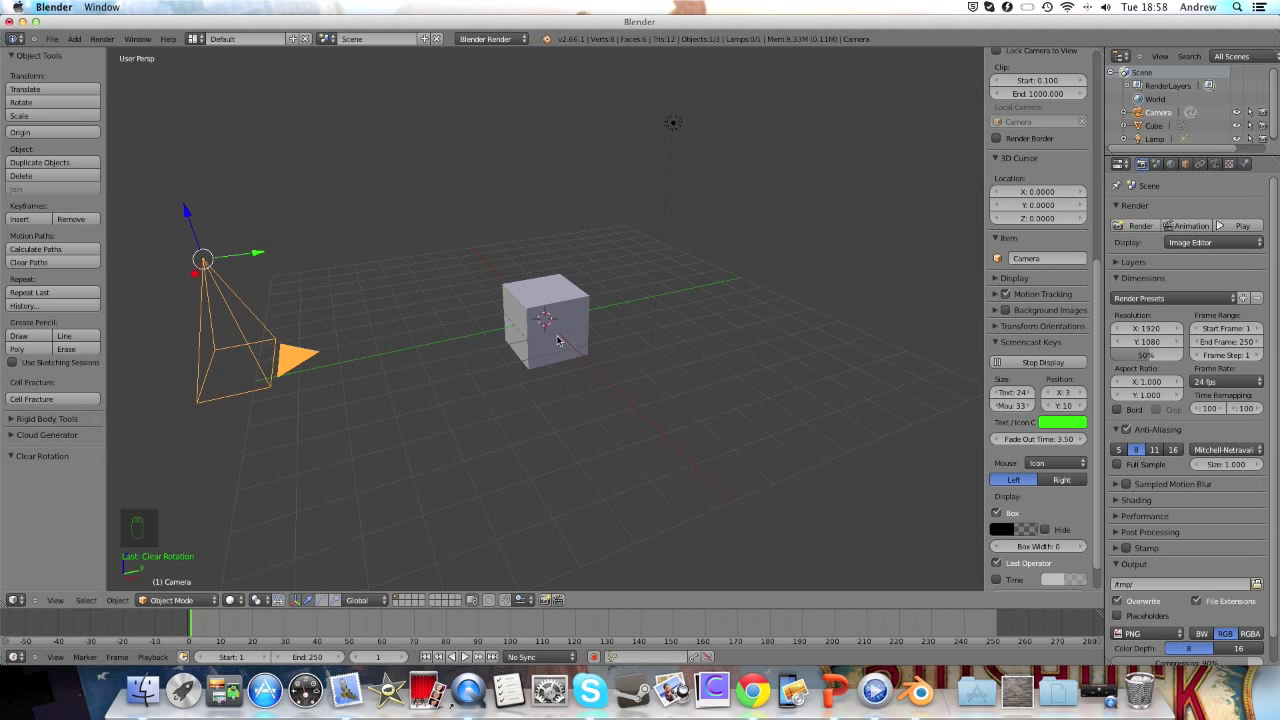
pyautogui.press('n')
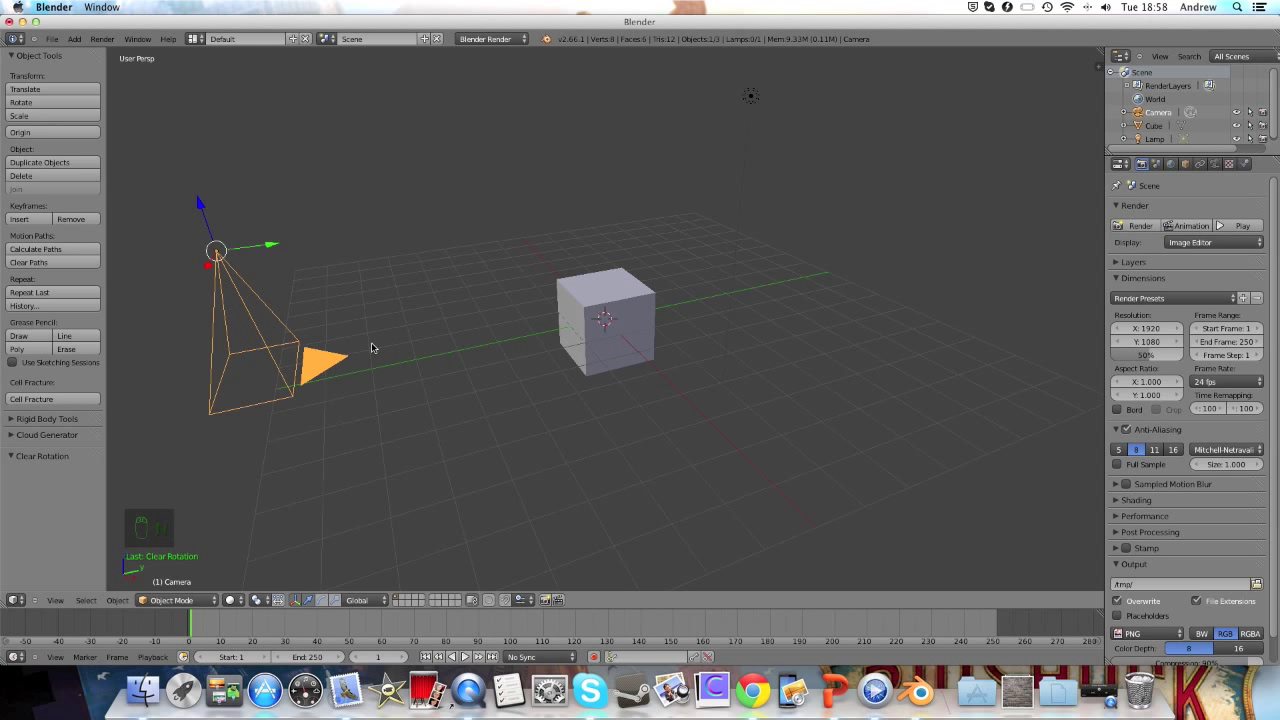
# Rotate the camera 90° about the global X axis and check the result through the camera view
pyautogui.press('r')
pyautogui.press('x')
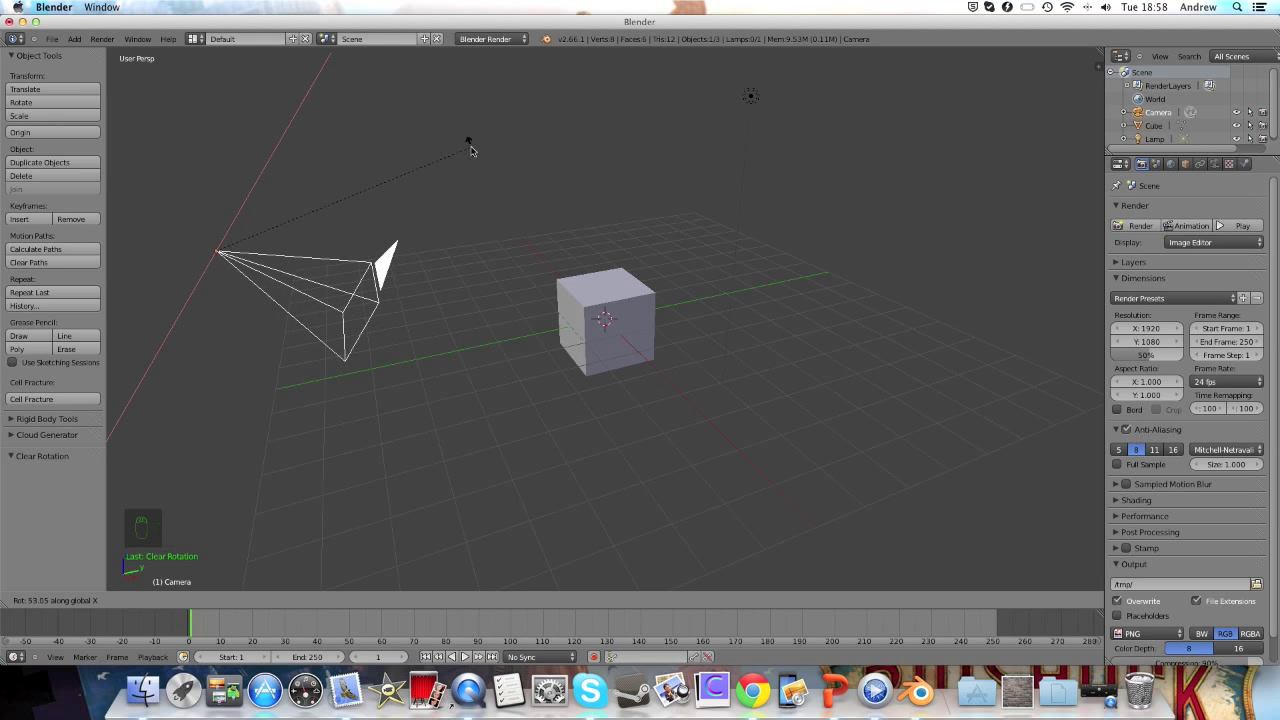
pyautogui.write('90')
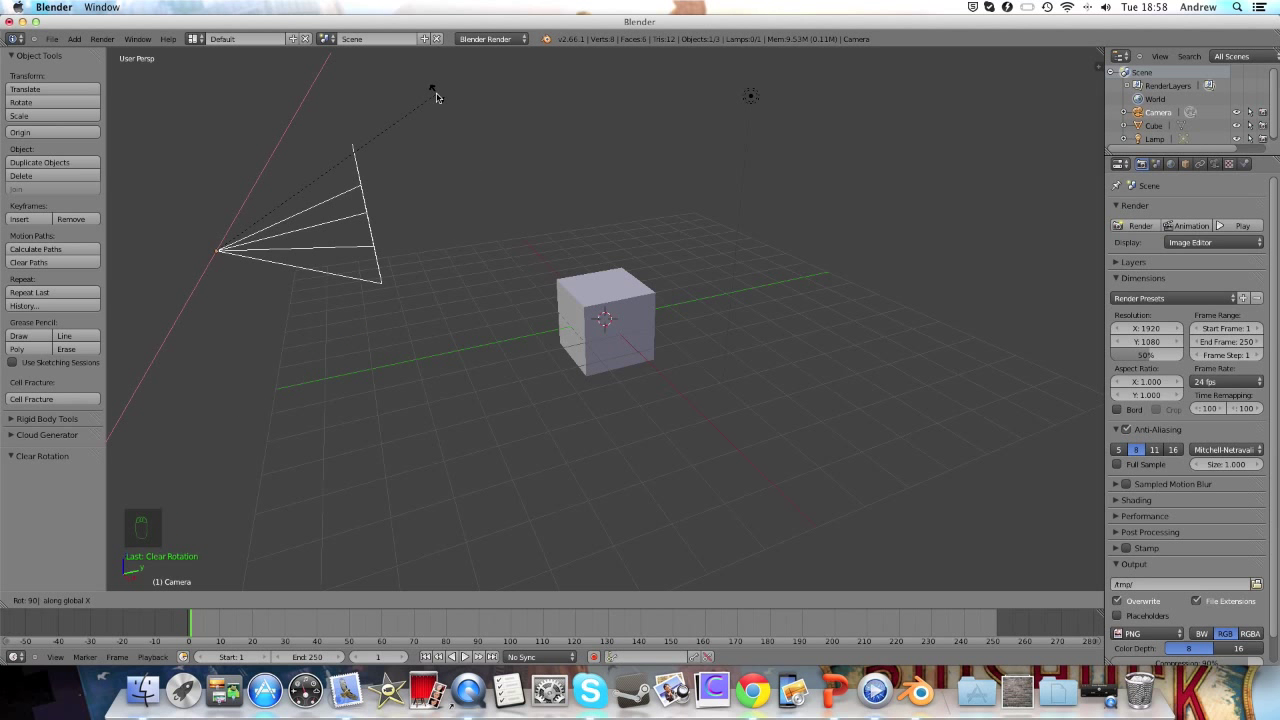
pyautogui.press('Return')
pyautogui.moveTo(286, 194); pyautogui.dragTo(386, 189, button='middle')
pyautogui.press('KP_0')
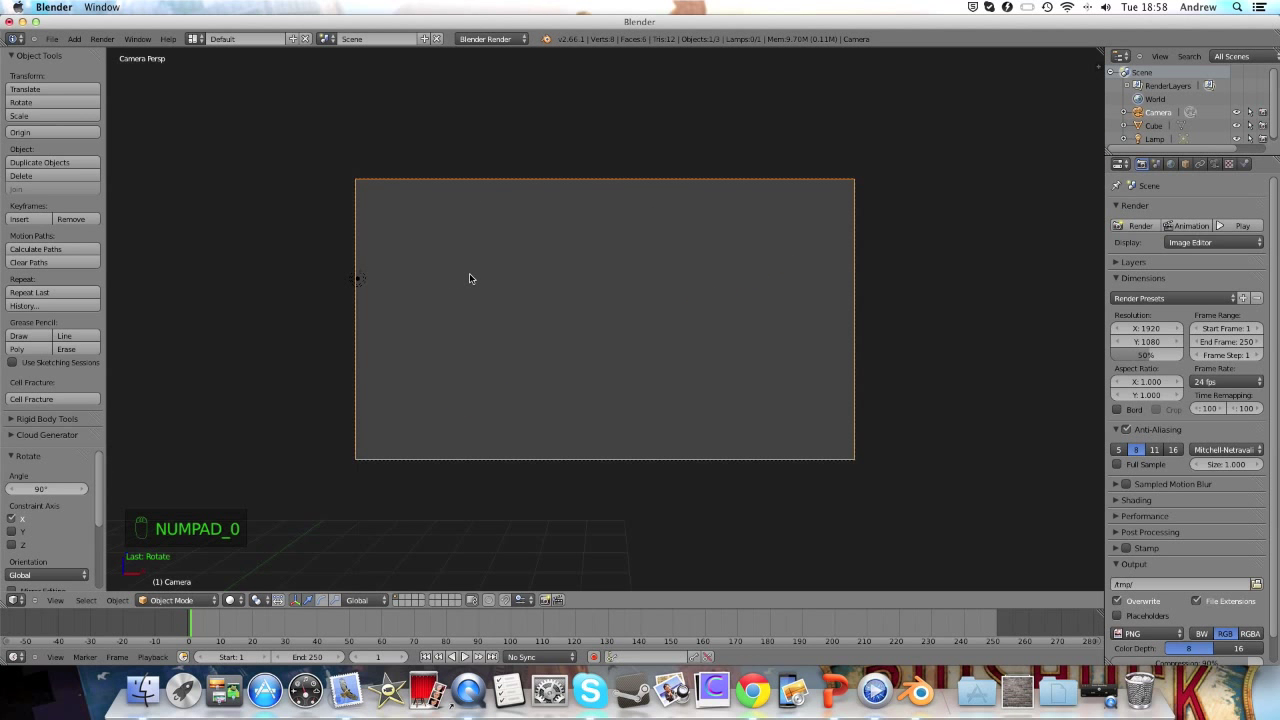
# Leave the camera view and rotate the camera about 46.7° around the global Z axis
pyautogui.moveTo(578, 275)
pyautogui.mouseDown(button='middle')
pyautogui.moveTo(506, 291)
pyautogui.moveTo(586, 200)
pyautogui.moveTo(600, 203)
pyautogui.moveTo(583, 271)
pyautogui.mouseUp(button='middle')
pyautogui.scroll(-5, 597, 204)
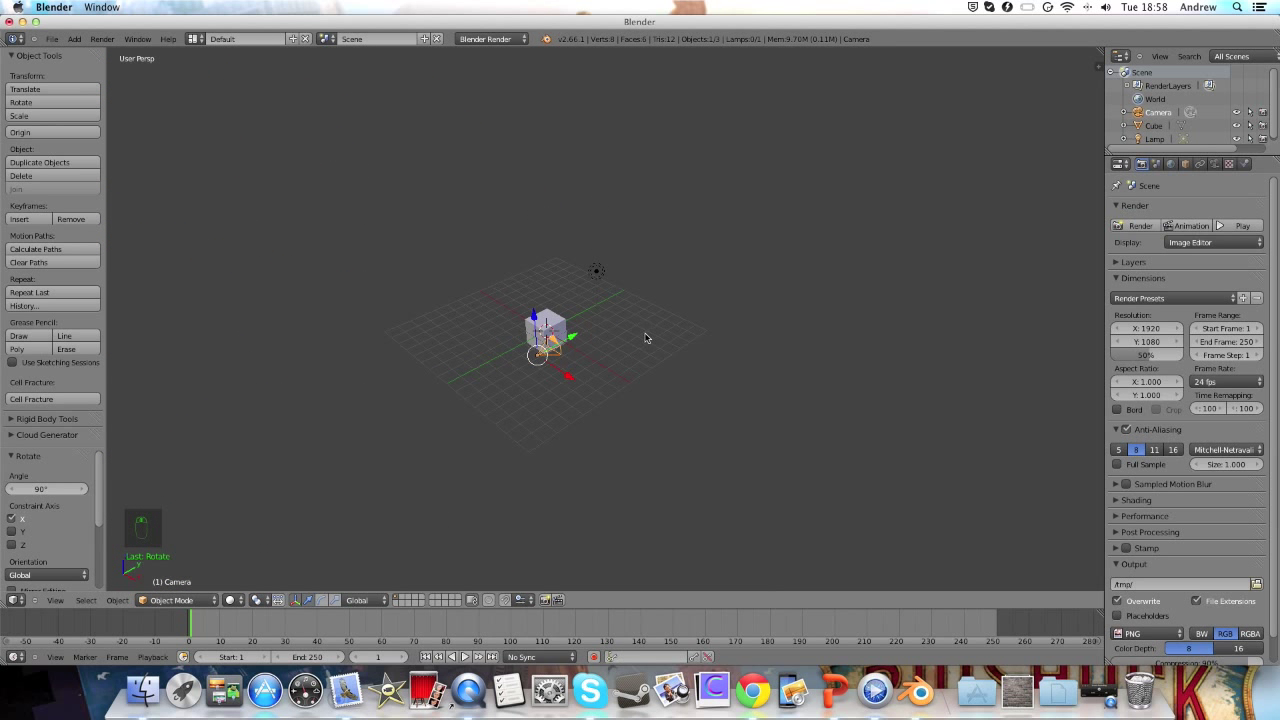
pyautogui.press('r')
pyautogui.press('z')
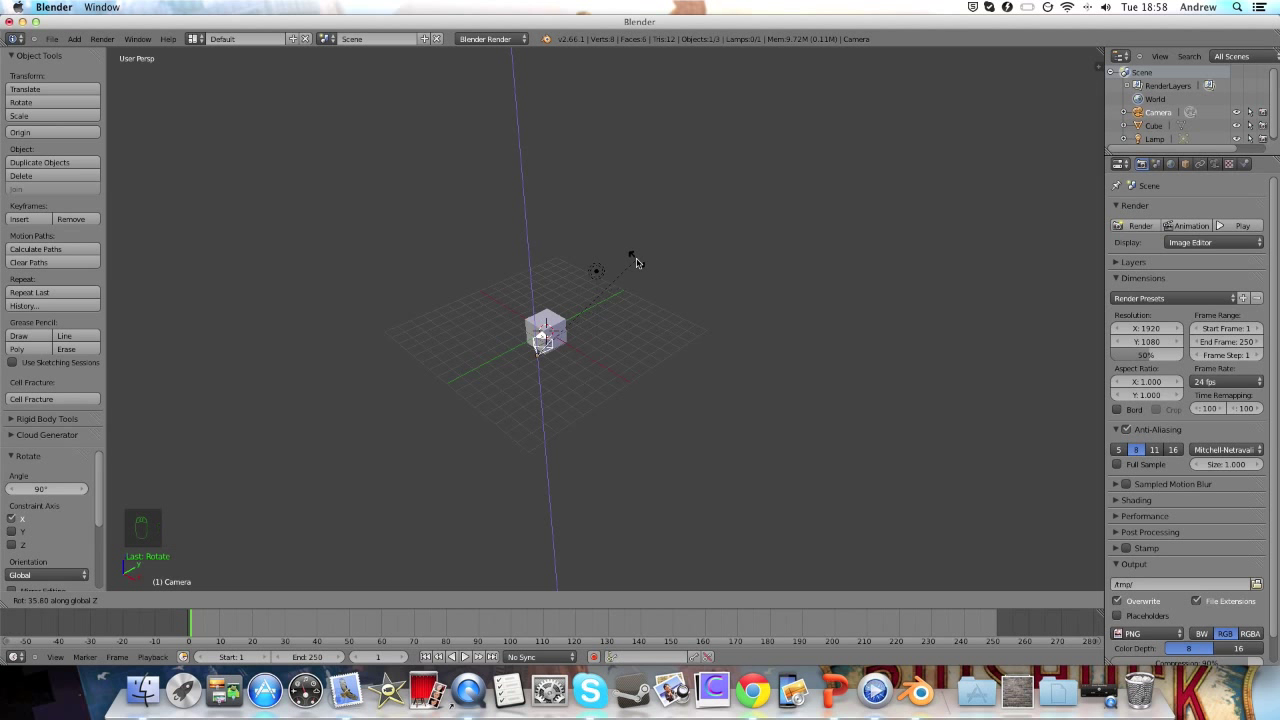
pyautogui.click(622, 247)
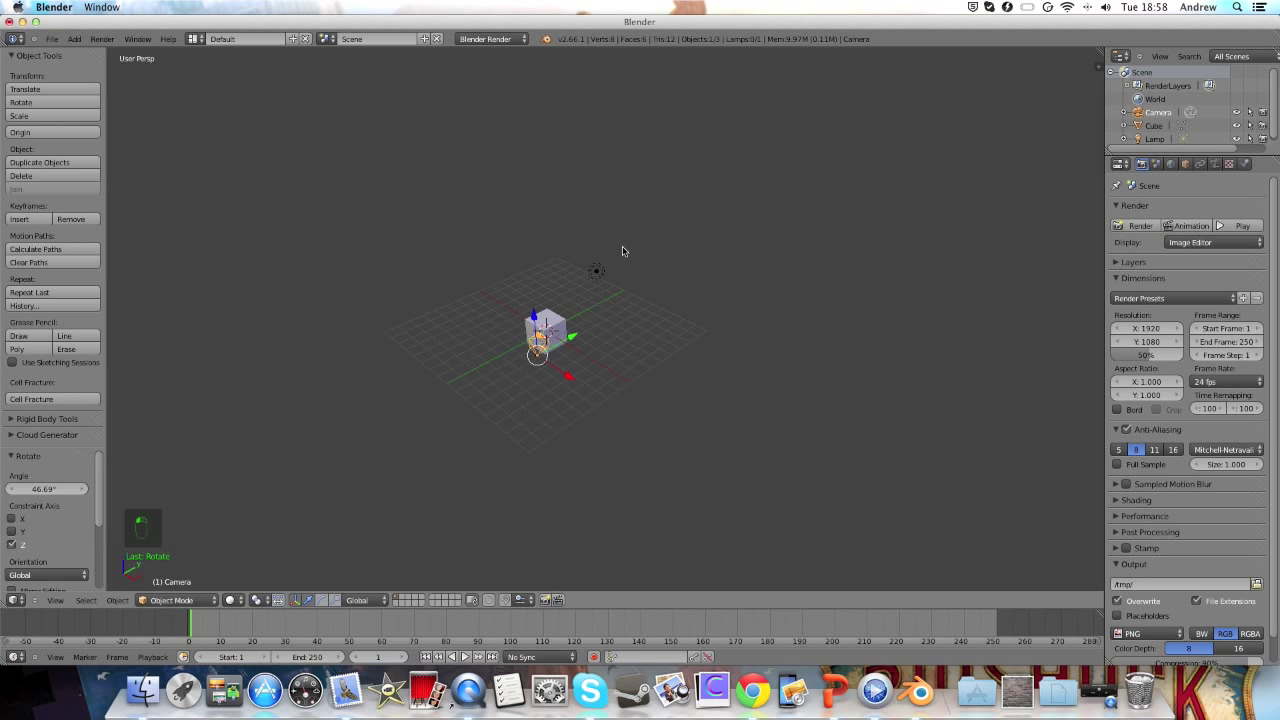
pyautogui.moveTo(669, 266); pyautogui.dragTo(608, 324, button='middle')
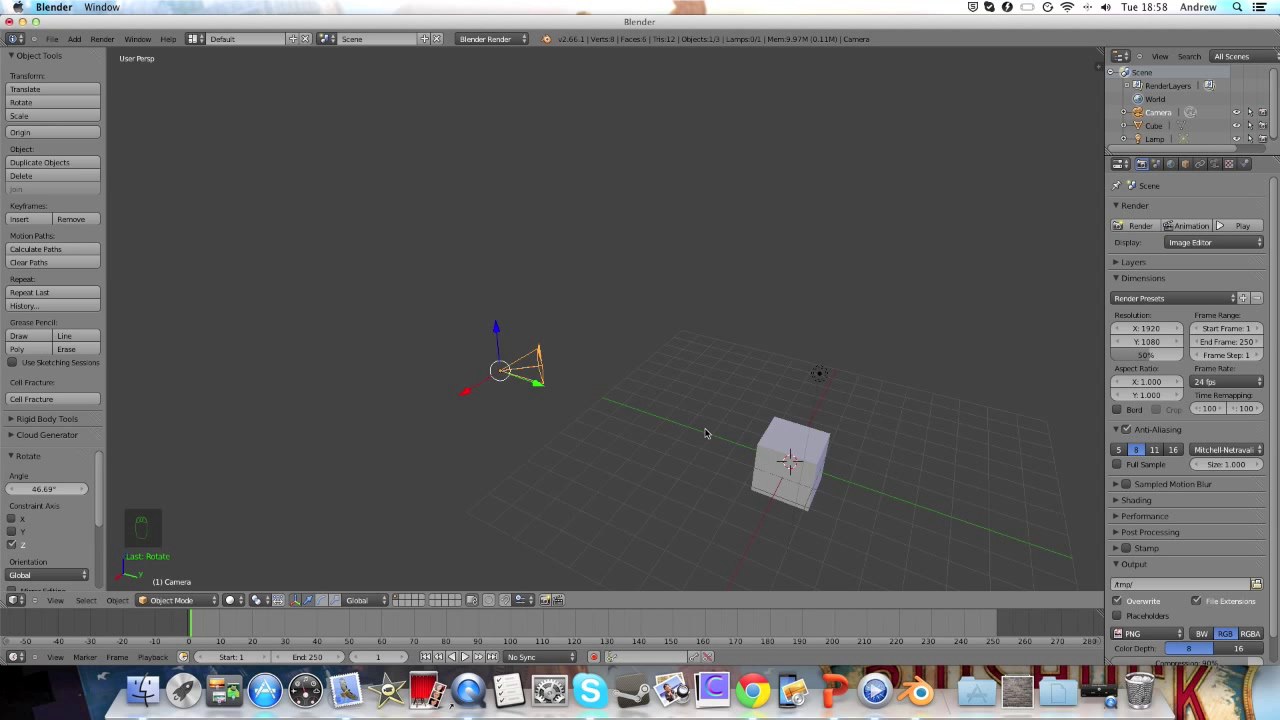
# Clear the camera's location and undo that reset
pyautogui.hotkey('alt', 'g')
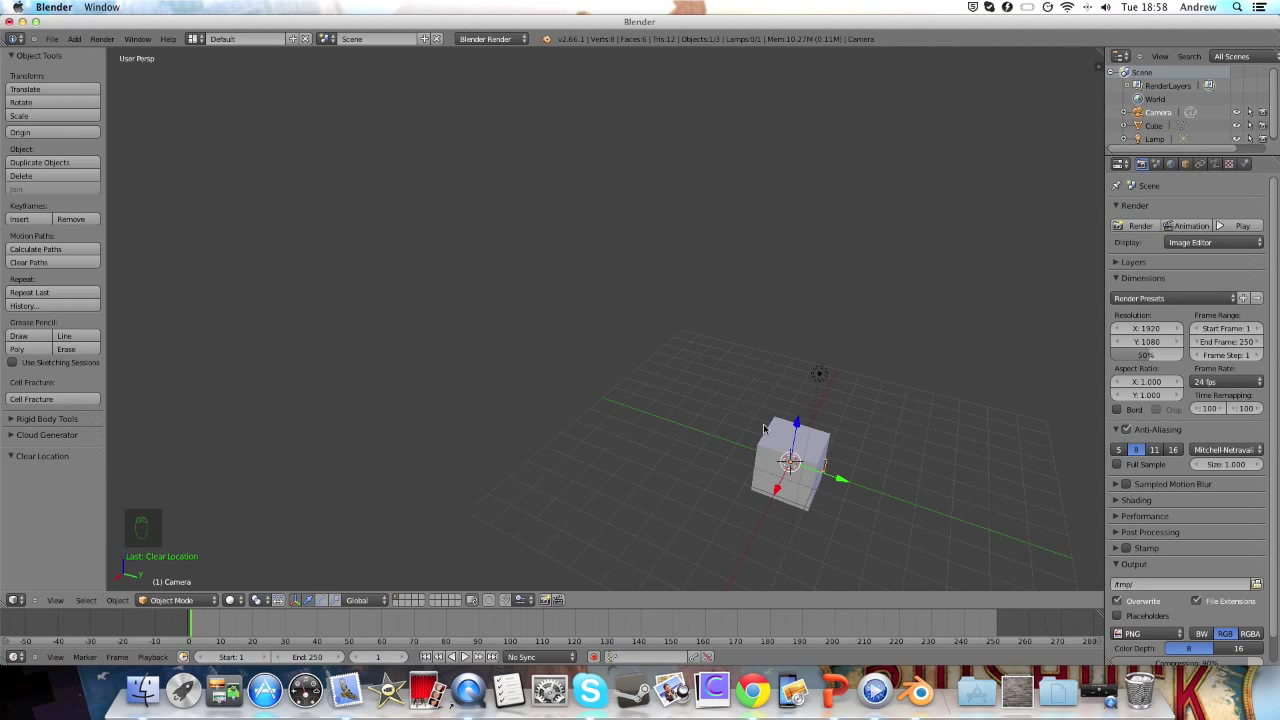
pyautogui.press('super')
pyautogui.press('super+z')
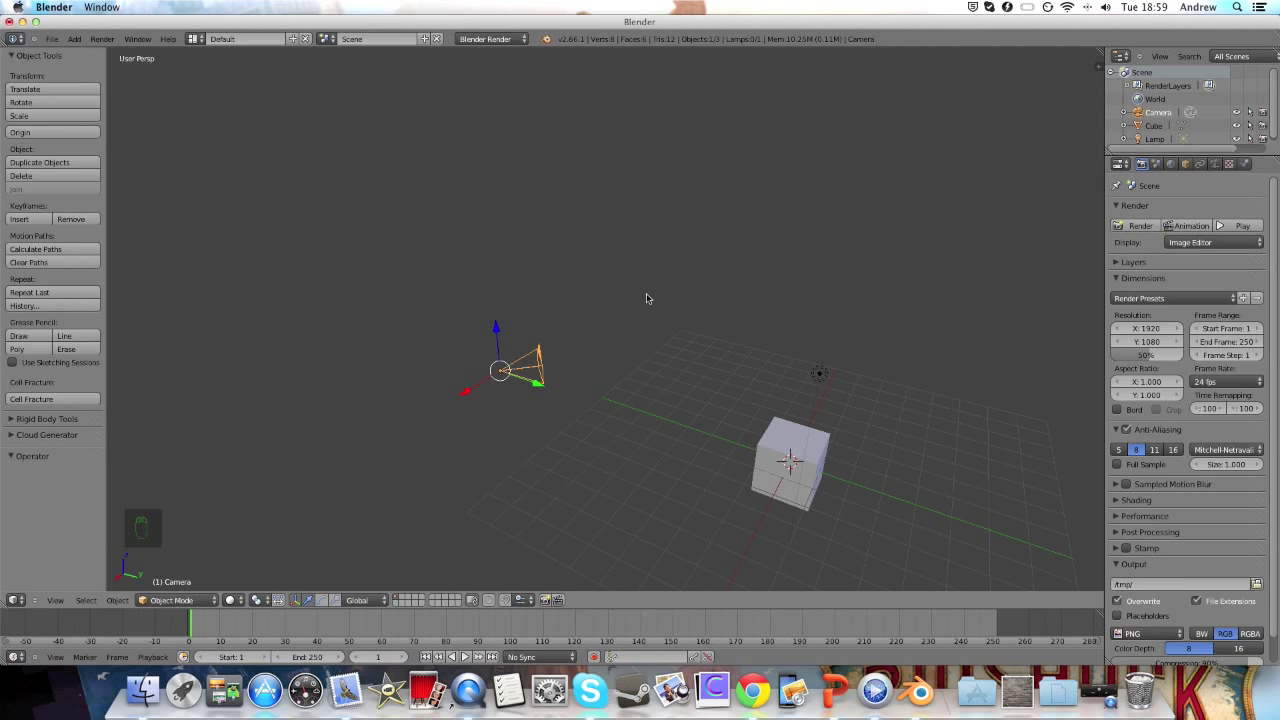
# Switch the viewport to look through the active camera
pyautogui.moveTo(557, 293); pyautogui.dragTo(577, 320, button='middle')
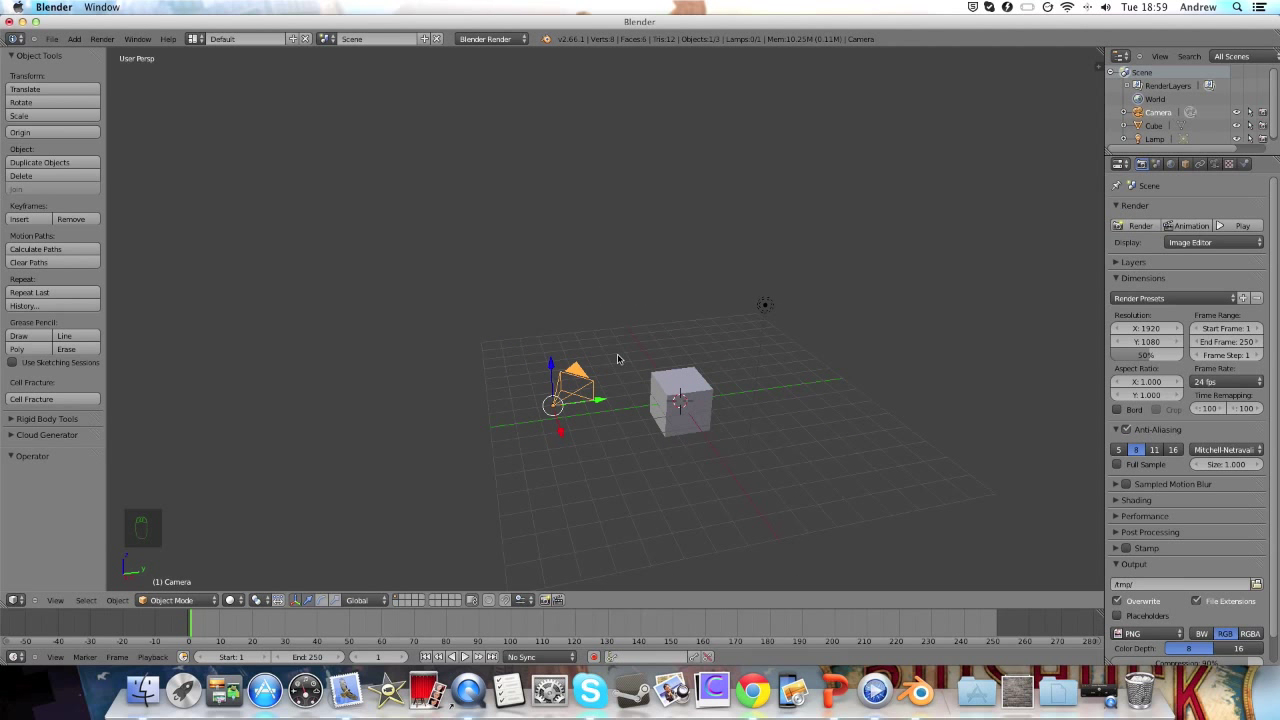
pyautogui.moveTo(607, 361); pyautogui.dragTo(642, 374, button='middle')
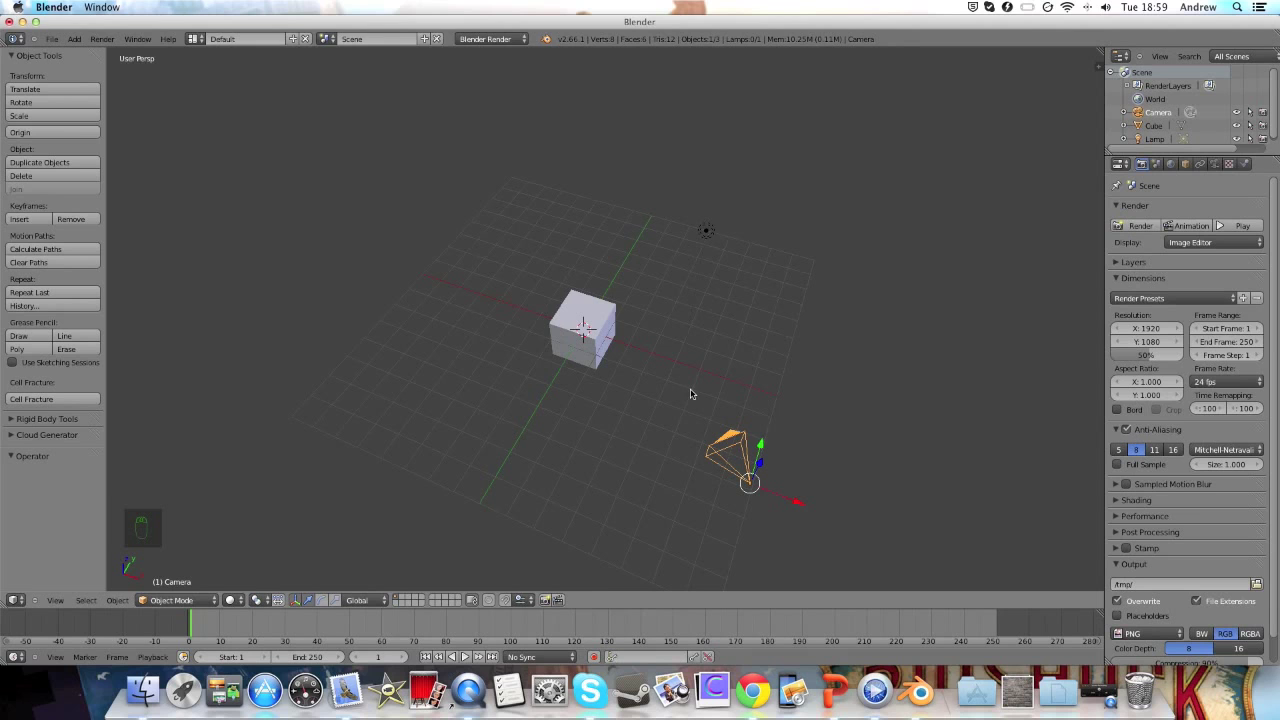
pyautogui.press('KP_0')
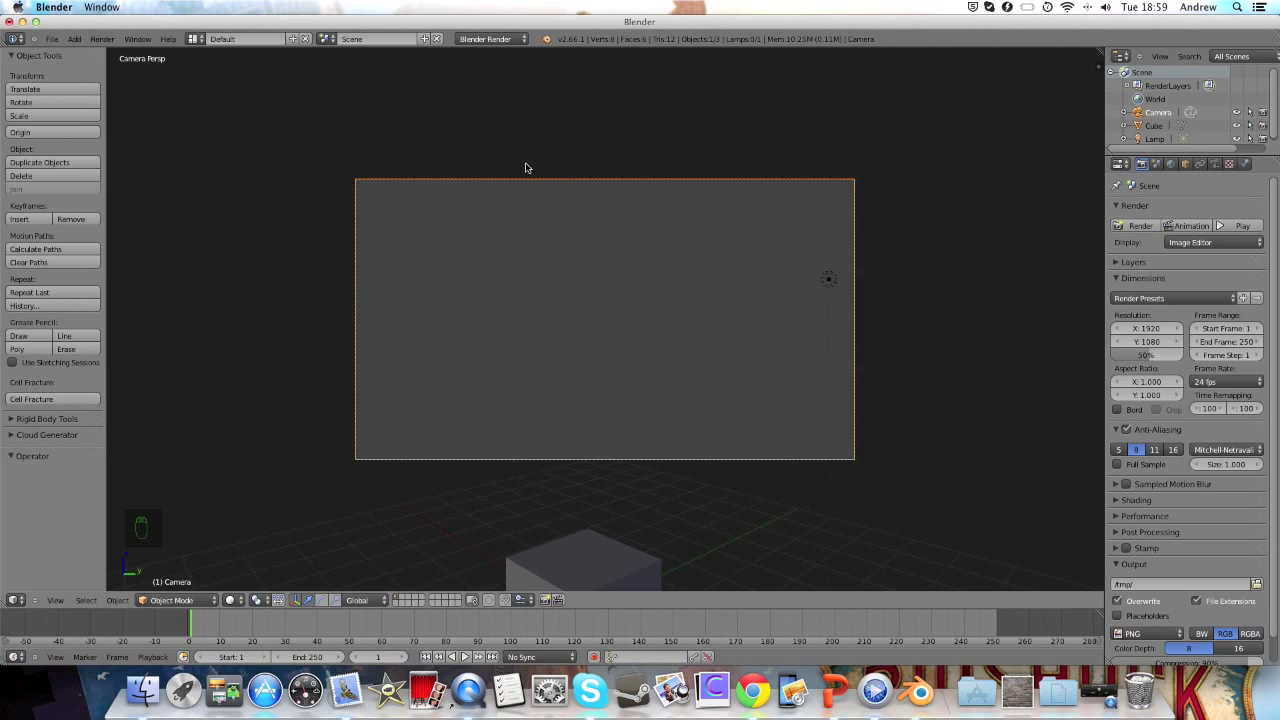
# Move the camera by about X -1.141, Y -1.211, Z -4.691 in camera view, then try rolling it about 13.8° and undo the roll
pyautogui.press('g')
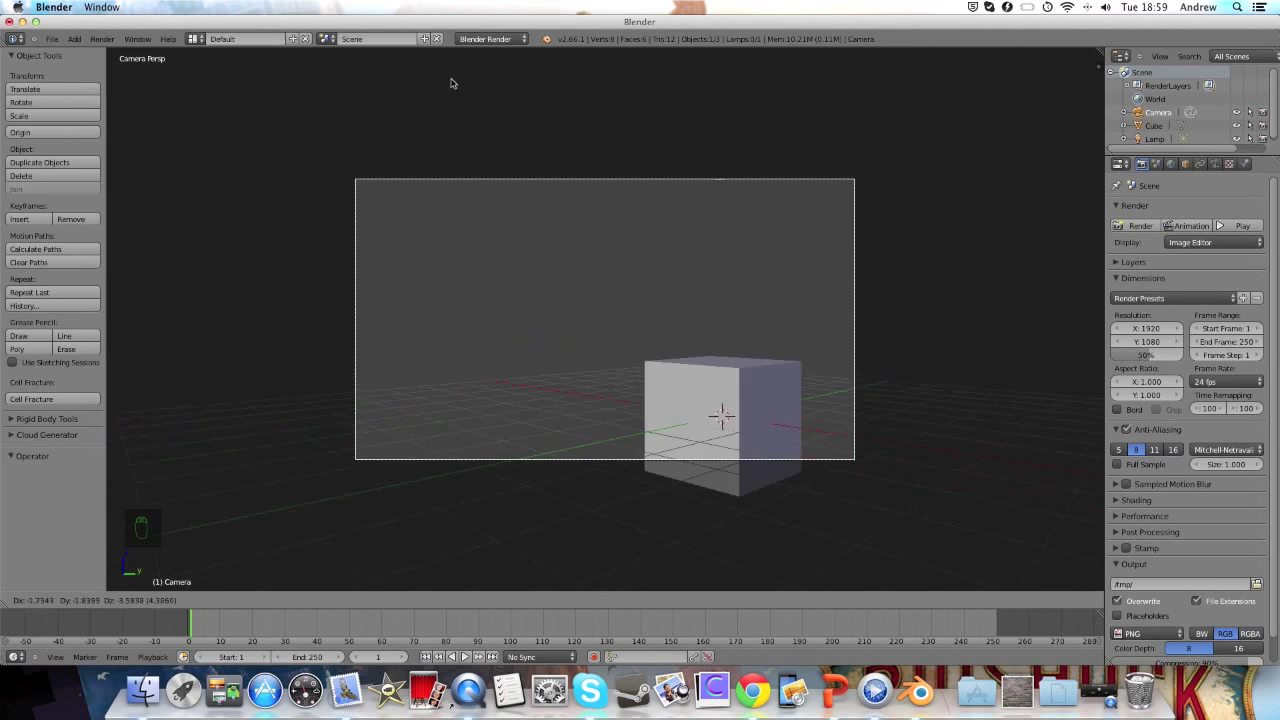
pyautogui.click(524, 177)
pyautogui.press('r')
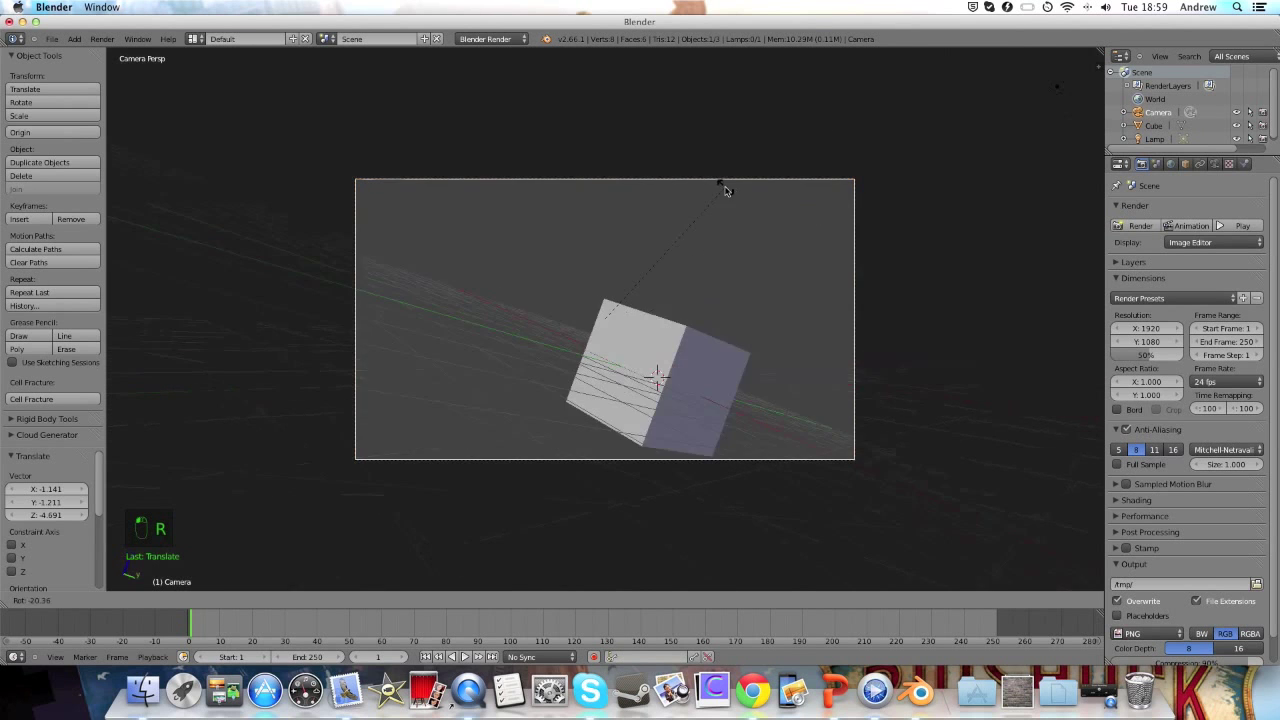
pyautogui.click(710, 293)
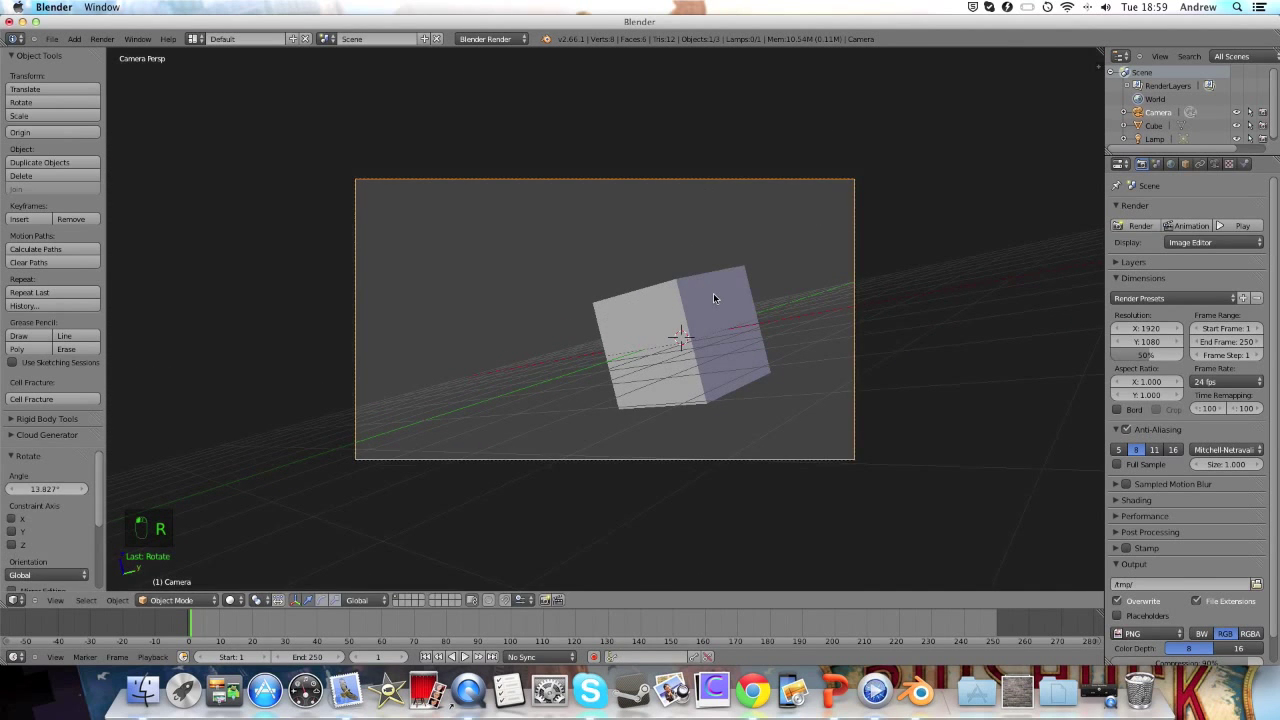
pyautogui.press('super+z')
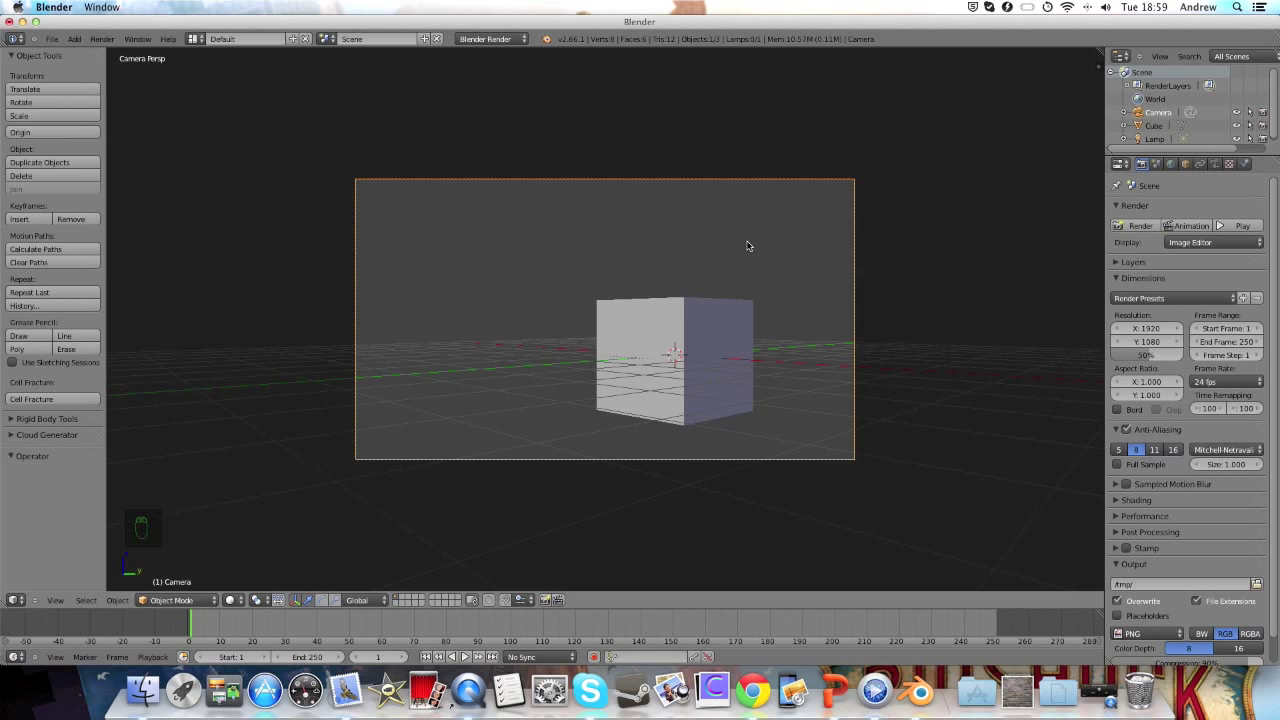
# Try steering the camera around the cube in fly mode and undo back to its original position
pyautogui.hotkey('shift', 'f')
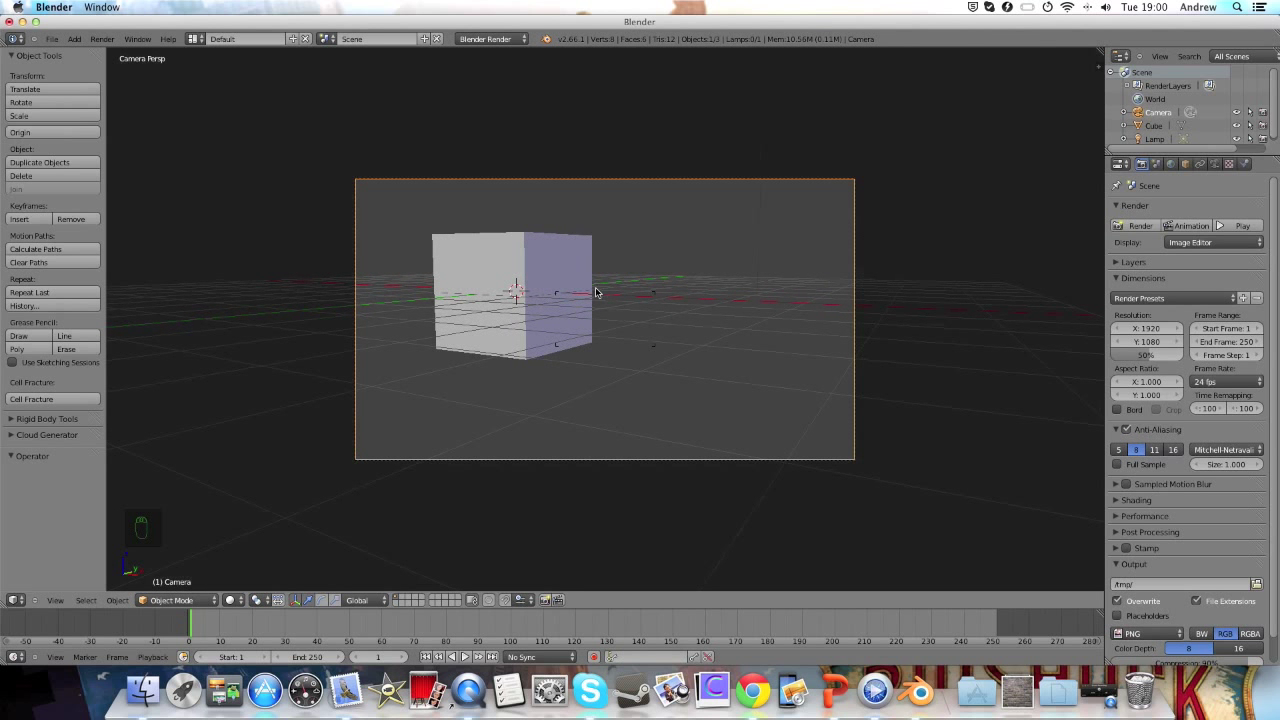
pyautogui.press('super')
pyautogui.press('super+z')
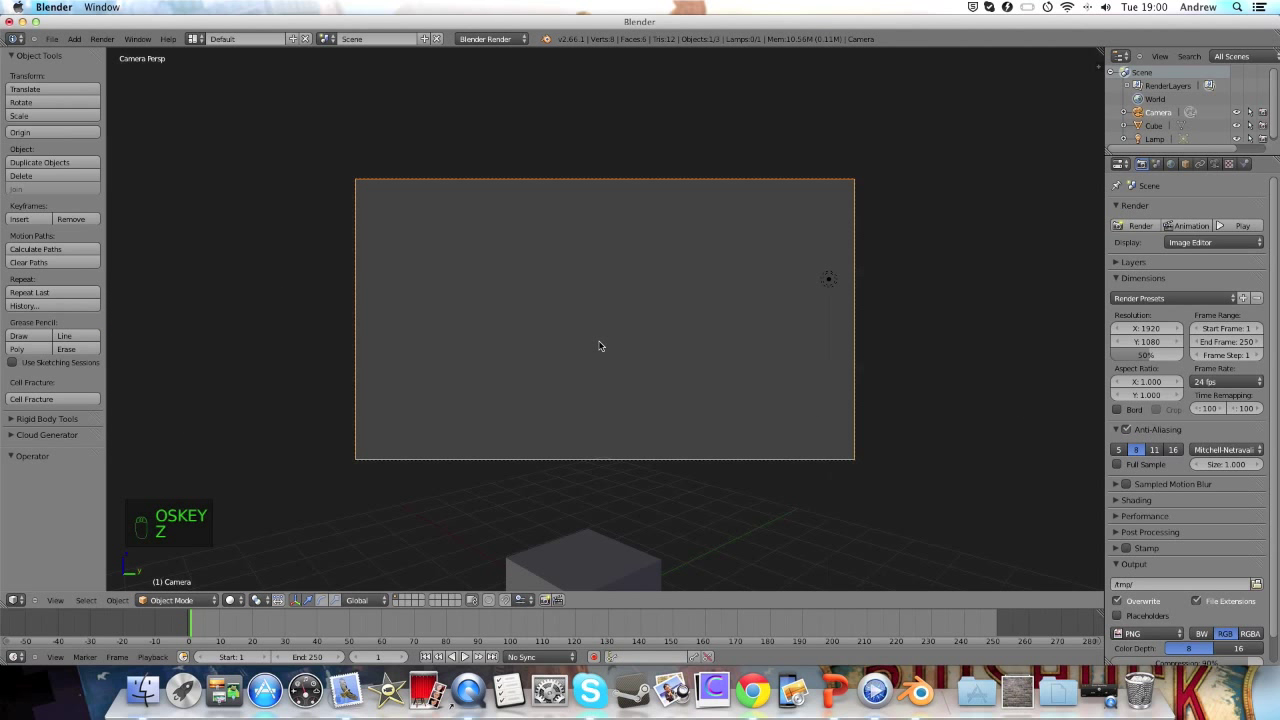
# Fly the camera around the scene in fly mode until it faces the cube at close range
pyautogui.hotkey('shift', 'f')
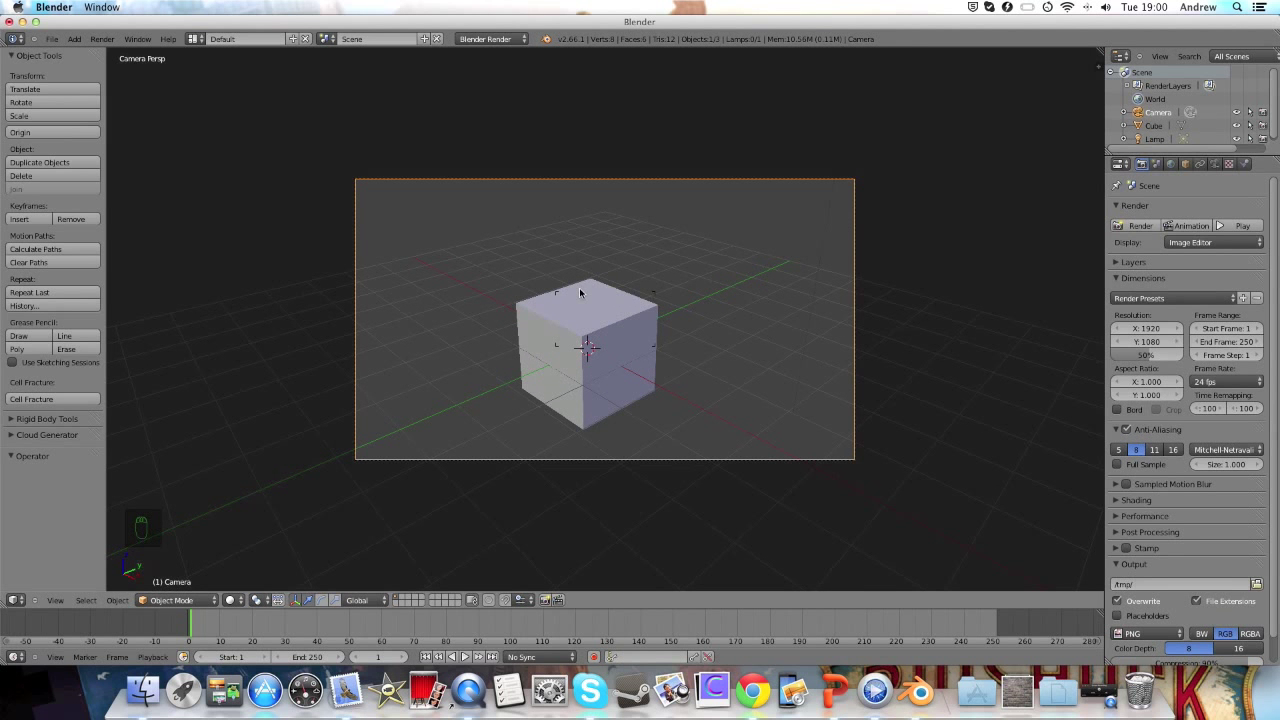
pyautogui.scroll(1, 582, 292)
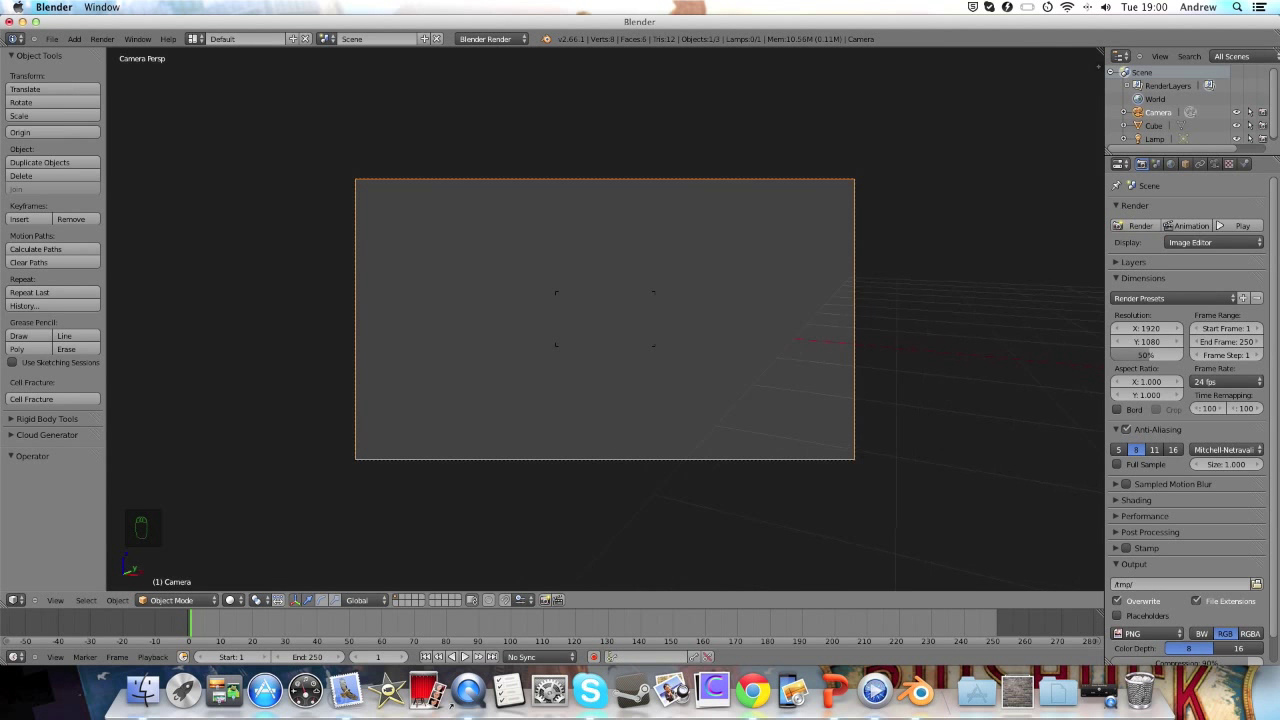
pyautogui.moveTo(436, 326); pyautogui.dragTo(707, 294, button='middle')
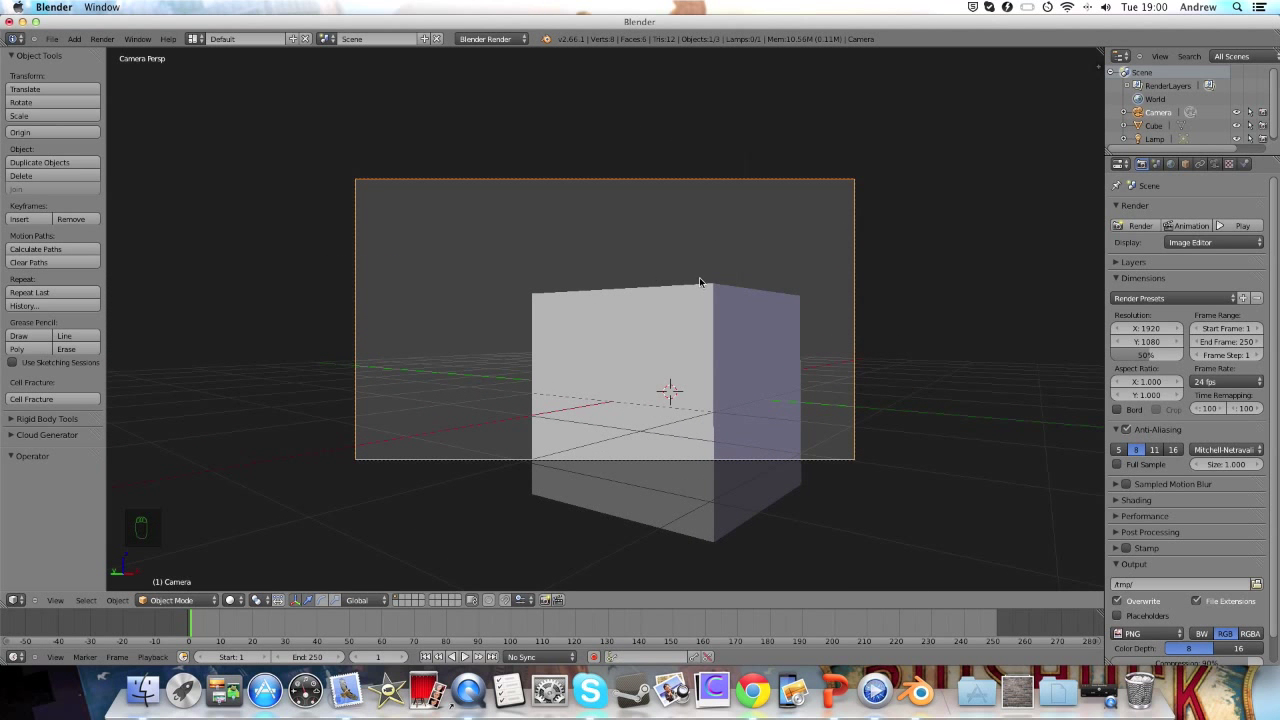
pyautogui.scroll(-3, 721, 363)
pyautogui.scroll(1, 678, 349)
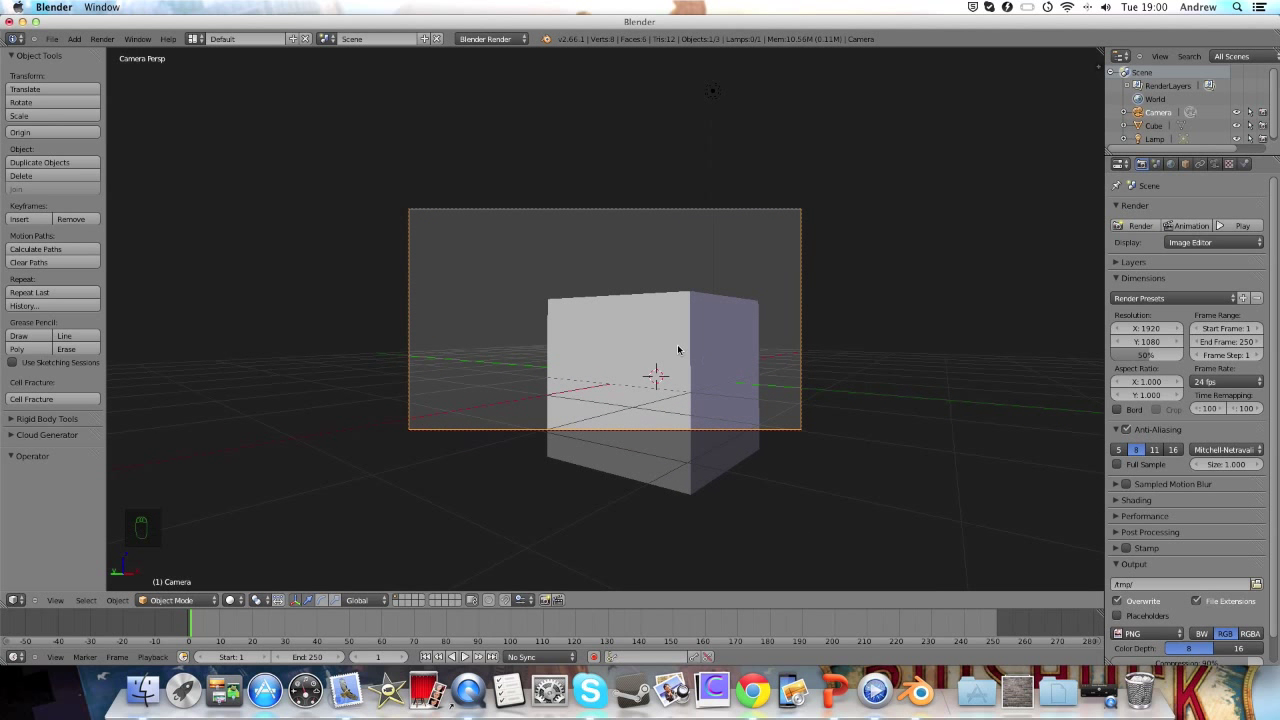
# Fly the camera slowly backwards in fly mode to fit more of the cube inside the camera frame
pyautogui.hotkey('shift', 'f')
pyautogui.scroll(-2, 605, 323)
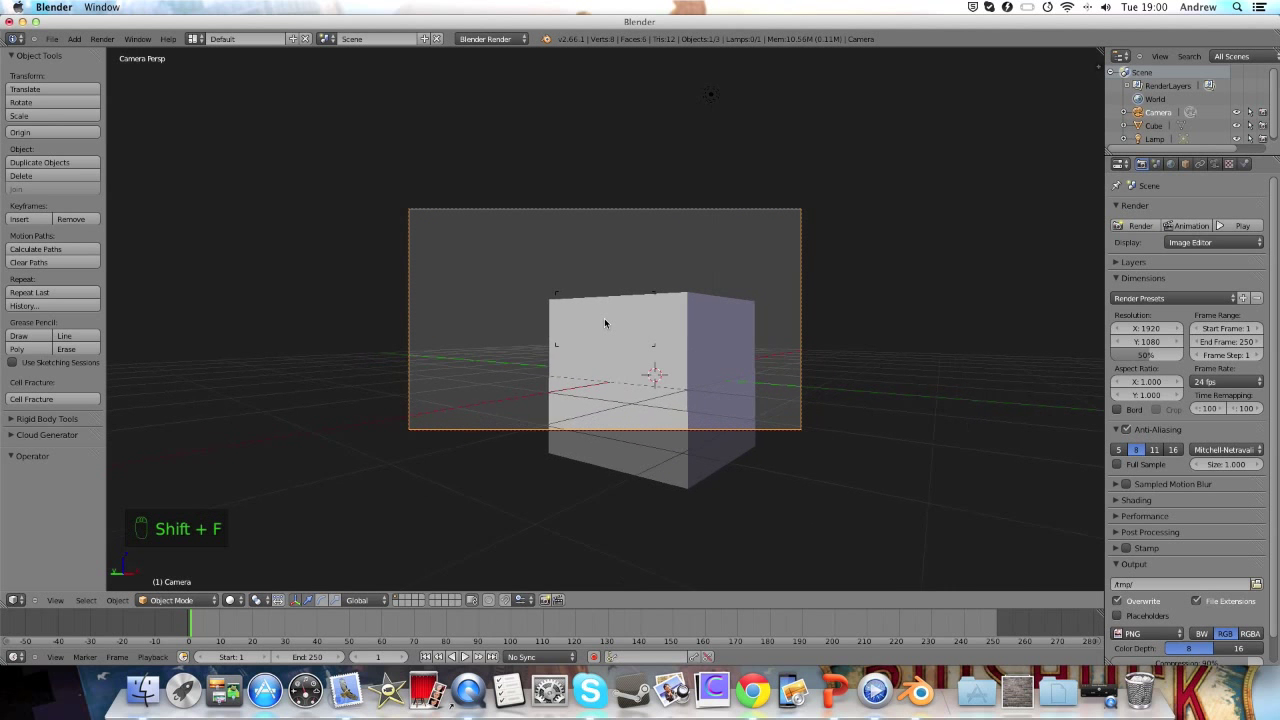
pyautogui.click(536, 252)
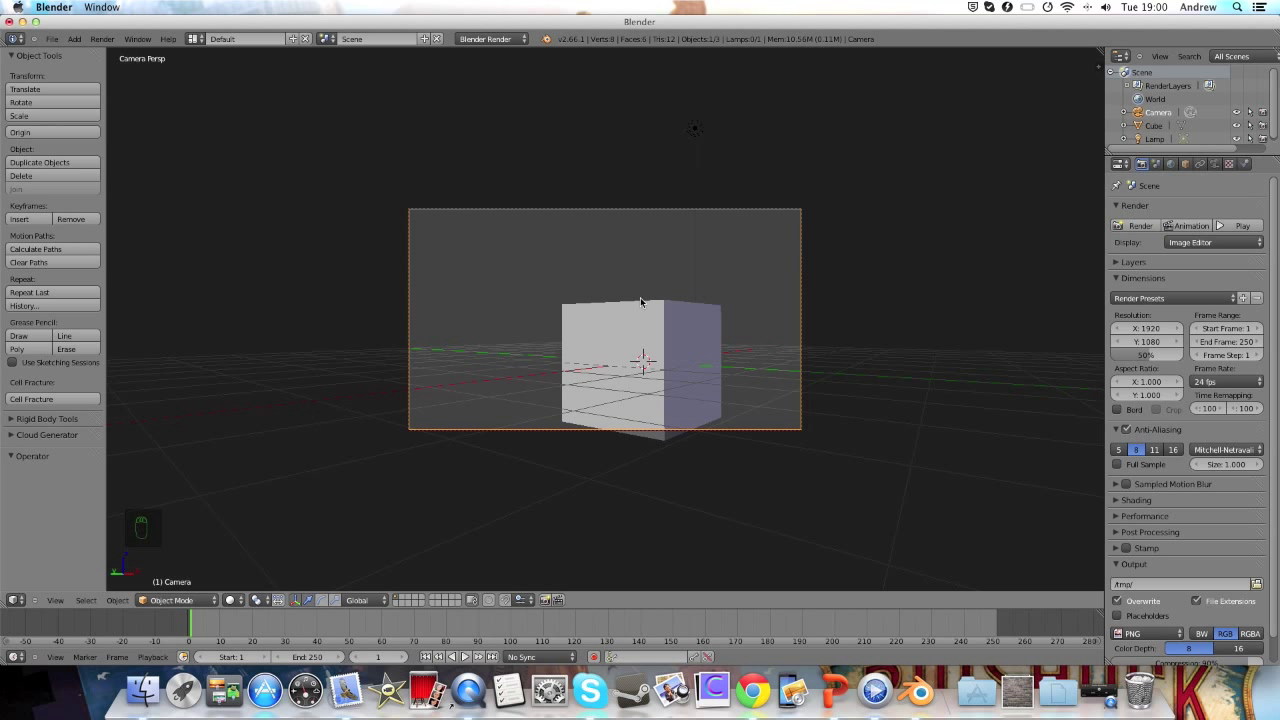
# Leave the camera view and move the camera about 1.2 units along the global X axis
pyautogui.press('alt')
pyautogui.press('KP_7')
pyautogui.moveTo(406, 474); pyautogui.dragTo(477, 334)
pyautogui.moveTo(516, 378); pyautogui.dragTo(561, 376)
pyautogui.moveTo(555, 375); pyautogui.dragTo(556, 318, button='middle')
# Move the camera back from the cube along its local Z axis, by about X -5.073, Y -3.988, Z -0.116
pyautogui.press('g')
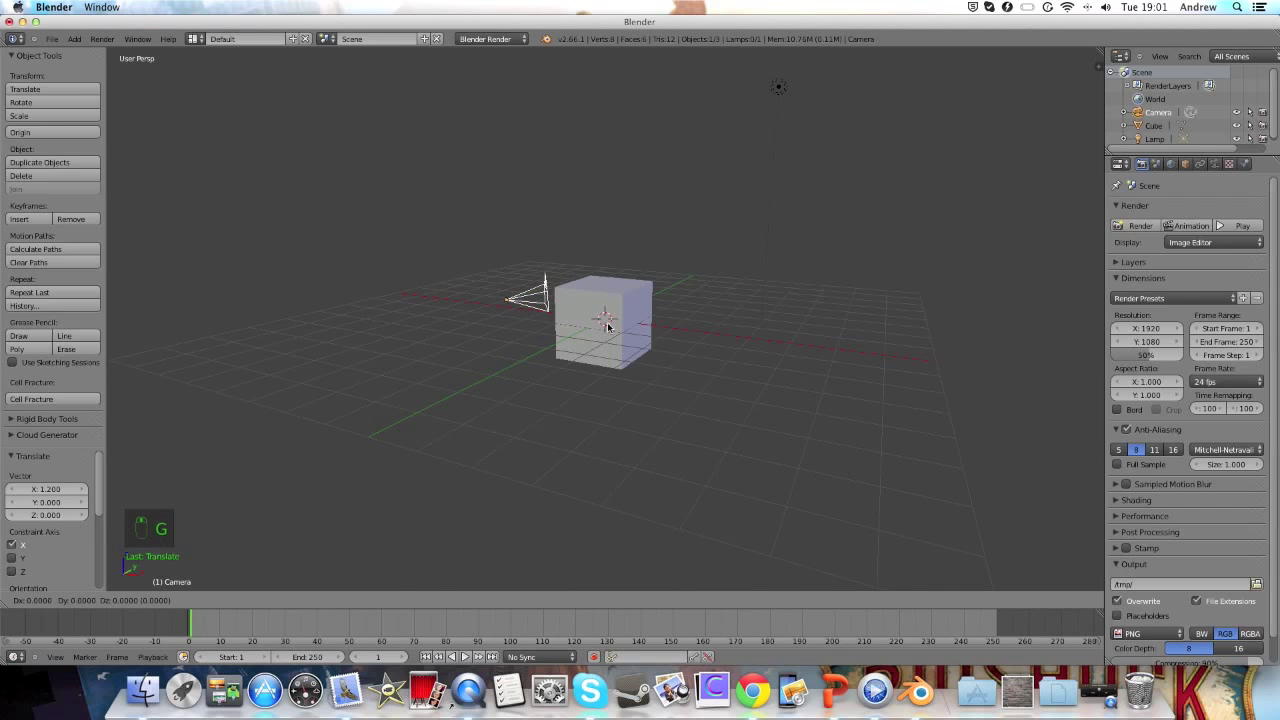
pyautogui.press('z')
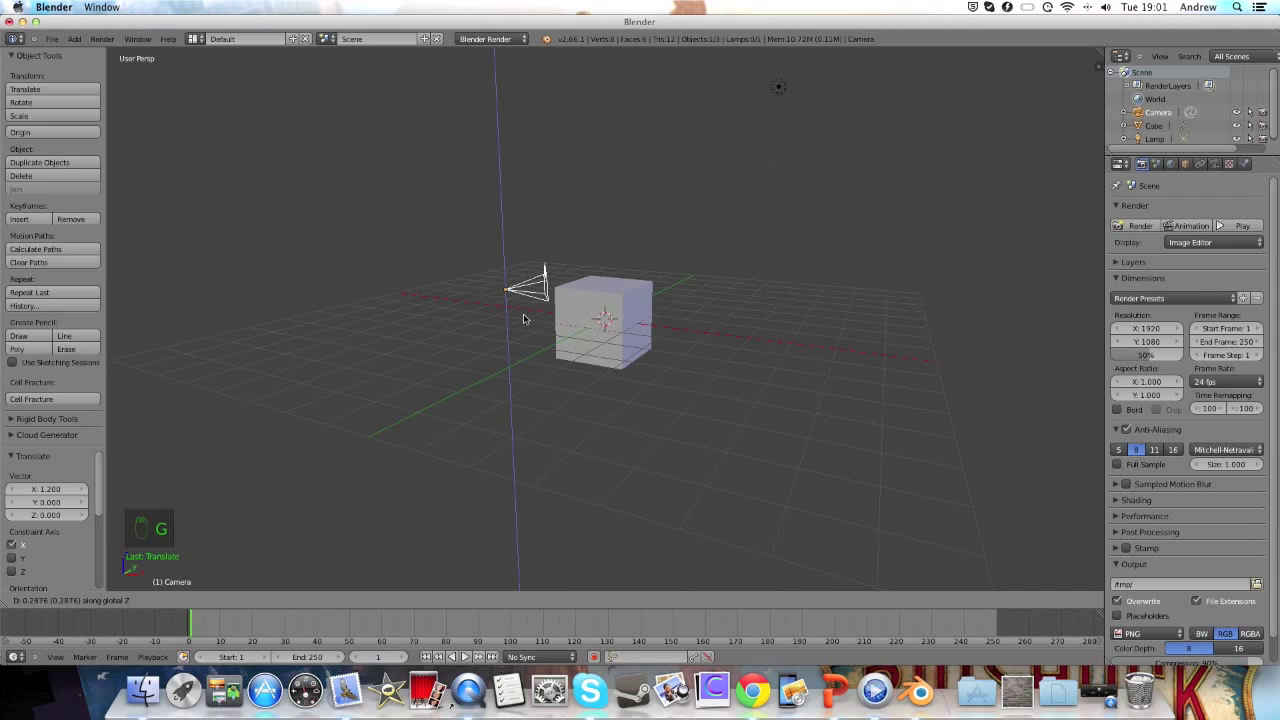
pyautogui.press('z')
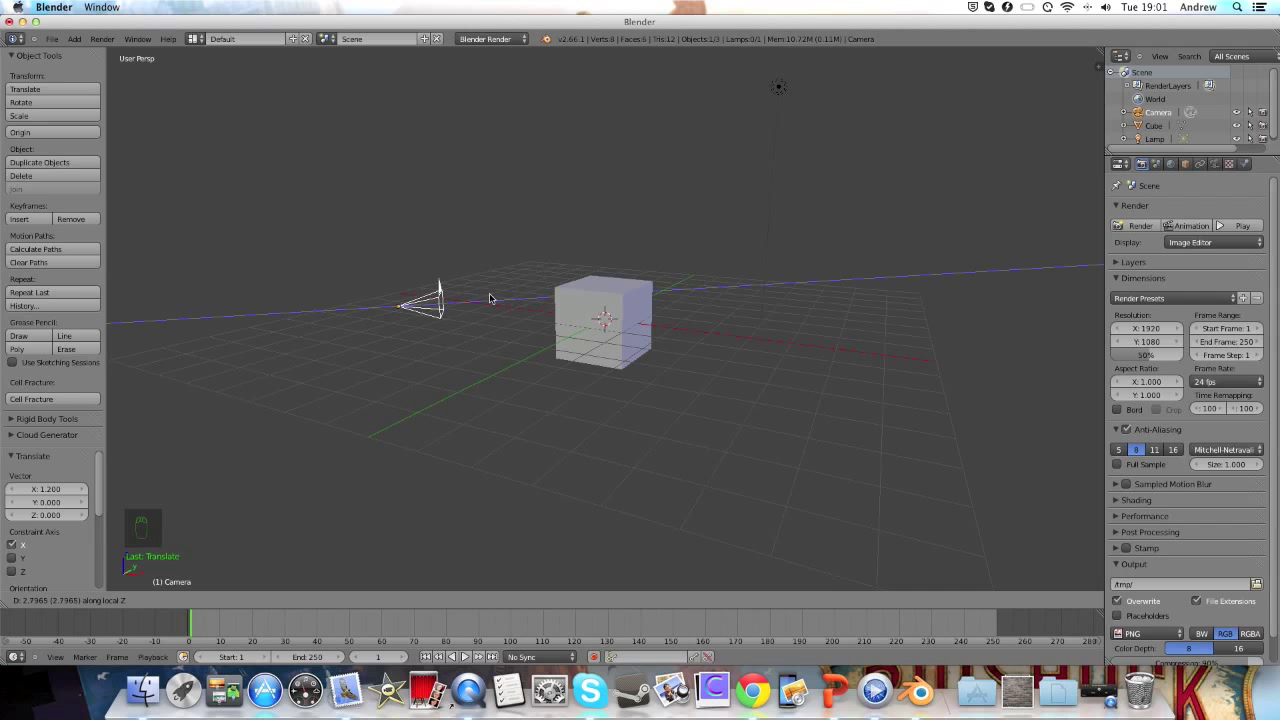
pyautogui.click(342, 298)
# Try moving the camera along the global X axis and its own local X axis, and undo the move
pyautogui.keyDown('alt'); pyautogui.moveTo(343, 296); pyautogui.dragTo(560, 303); pyautogui.keyUp('alt')
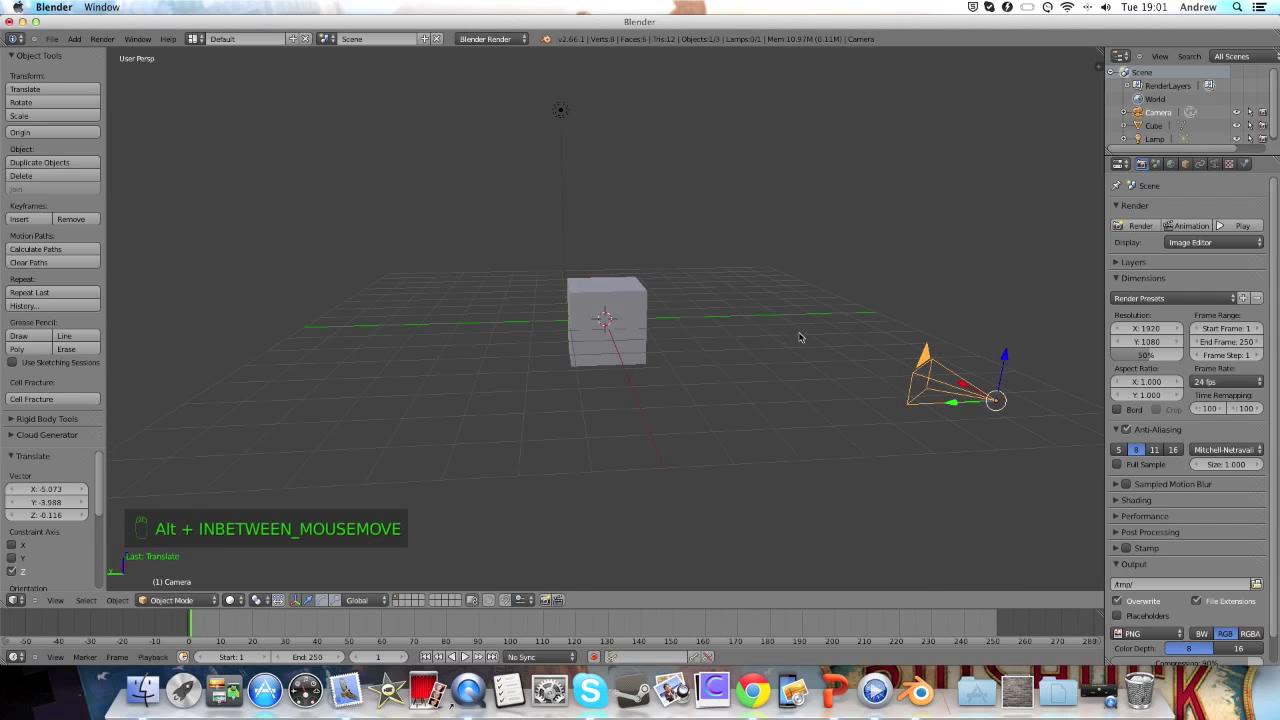
pyautogui.press('g')
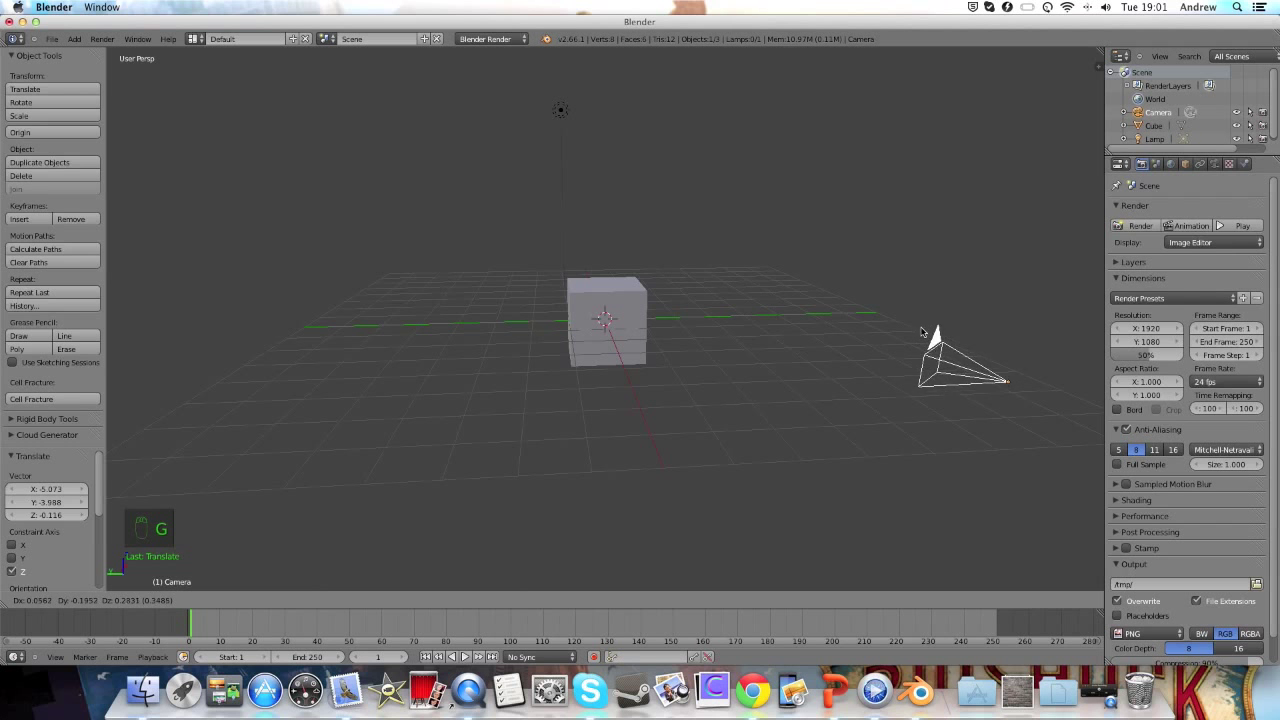
pyautogui.press('x')
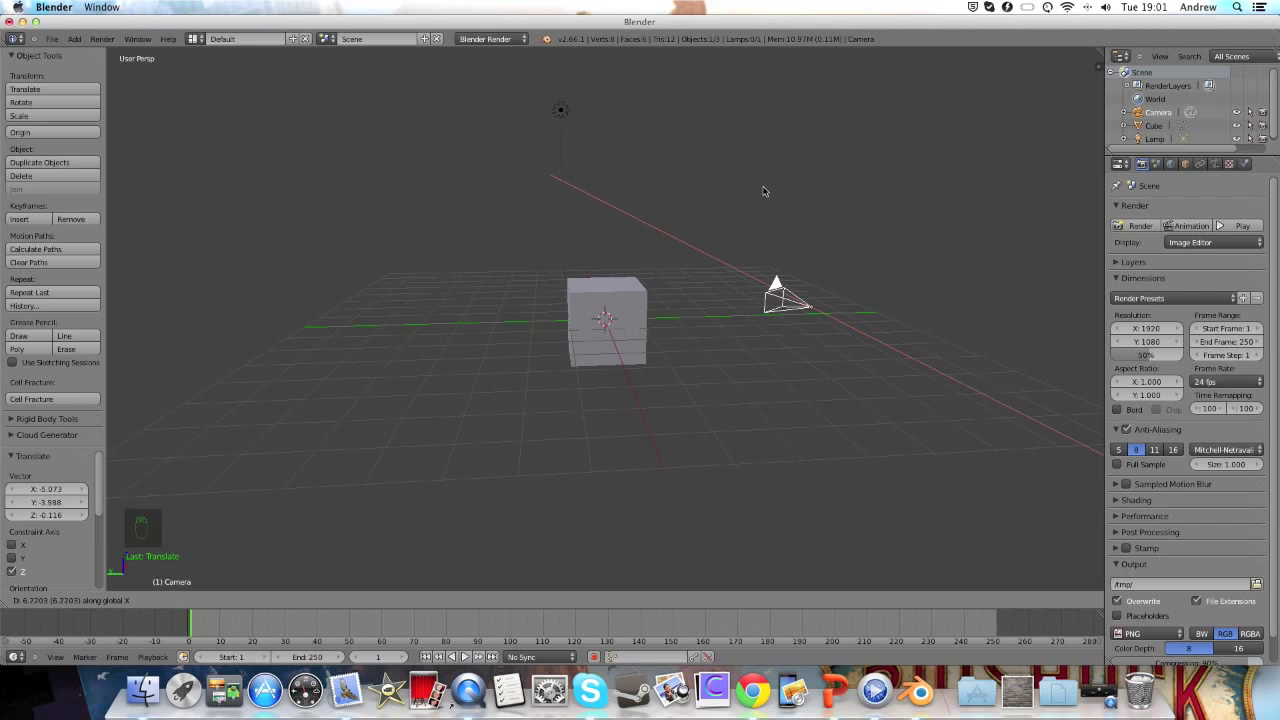
pyautogui.press('x')
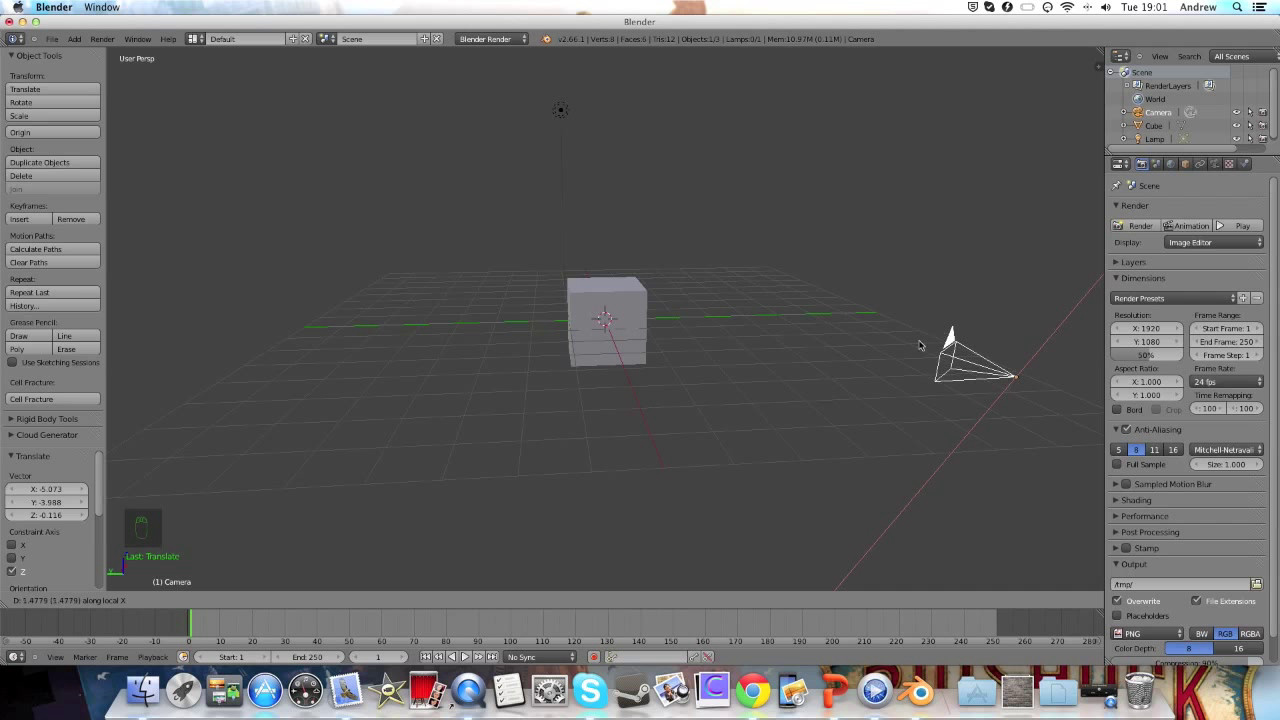
pyautogui.click(913, 350)
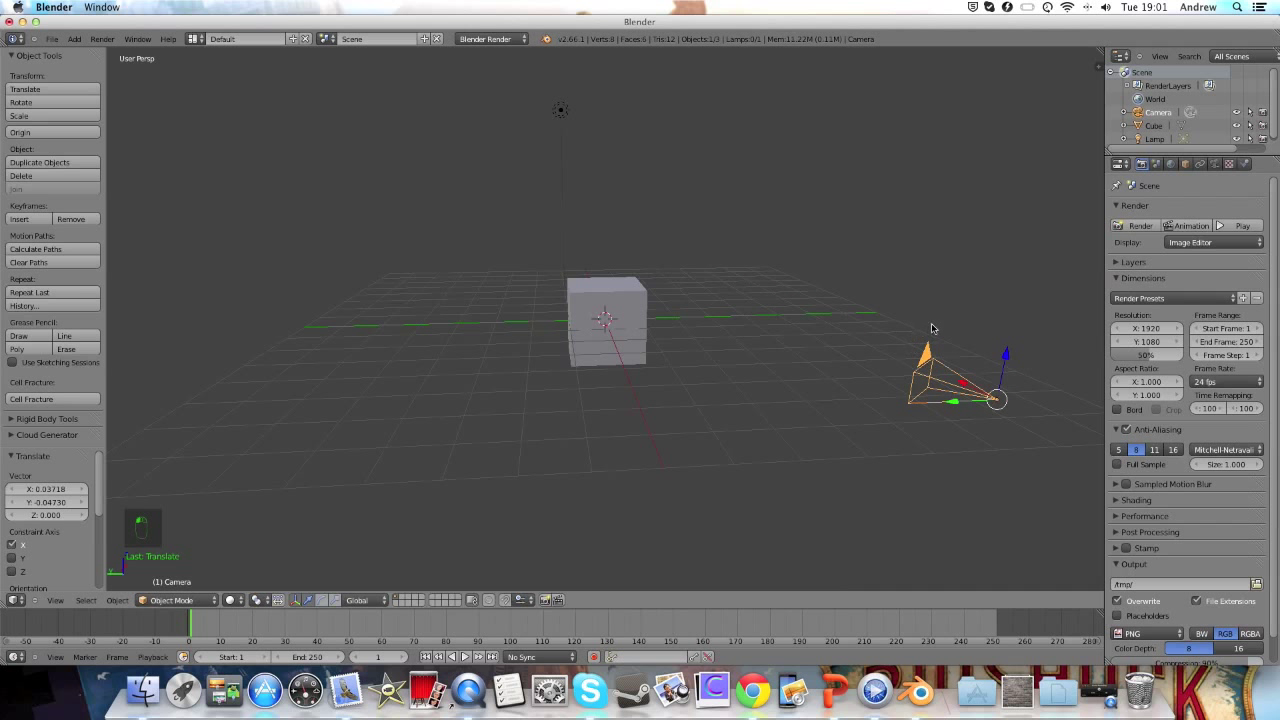
pyautogui.press('super+z')
# Add a Path curve at the scene origin
pyautogui.moveTo(998, 310); pyautogui.dragTo(901, 314, button='middle')
pyautogui.moveTo(838, 285); pyautogui.dragTo(789, 311, button='middle')
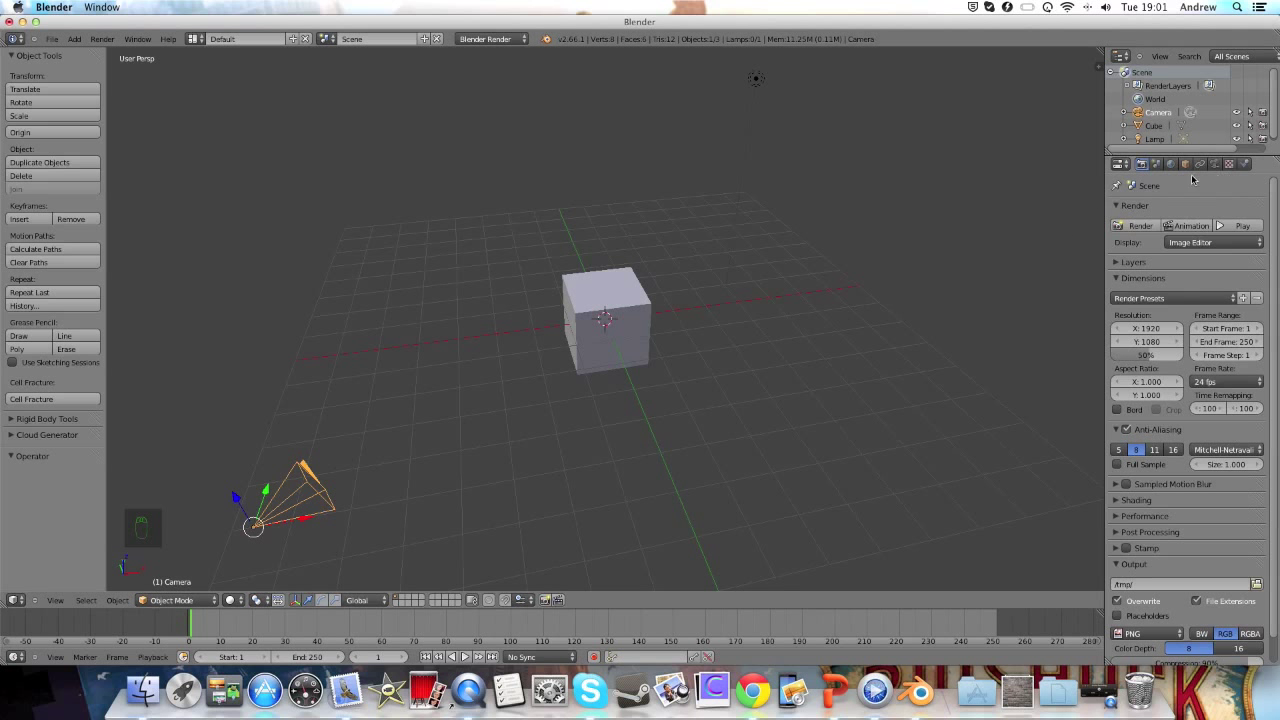
pyautogui.click(77, 39)
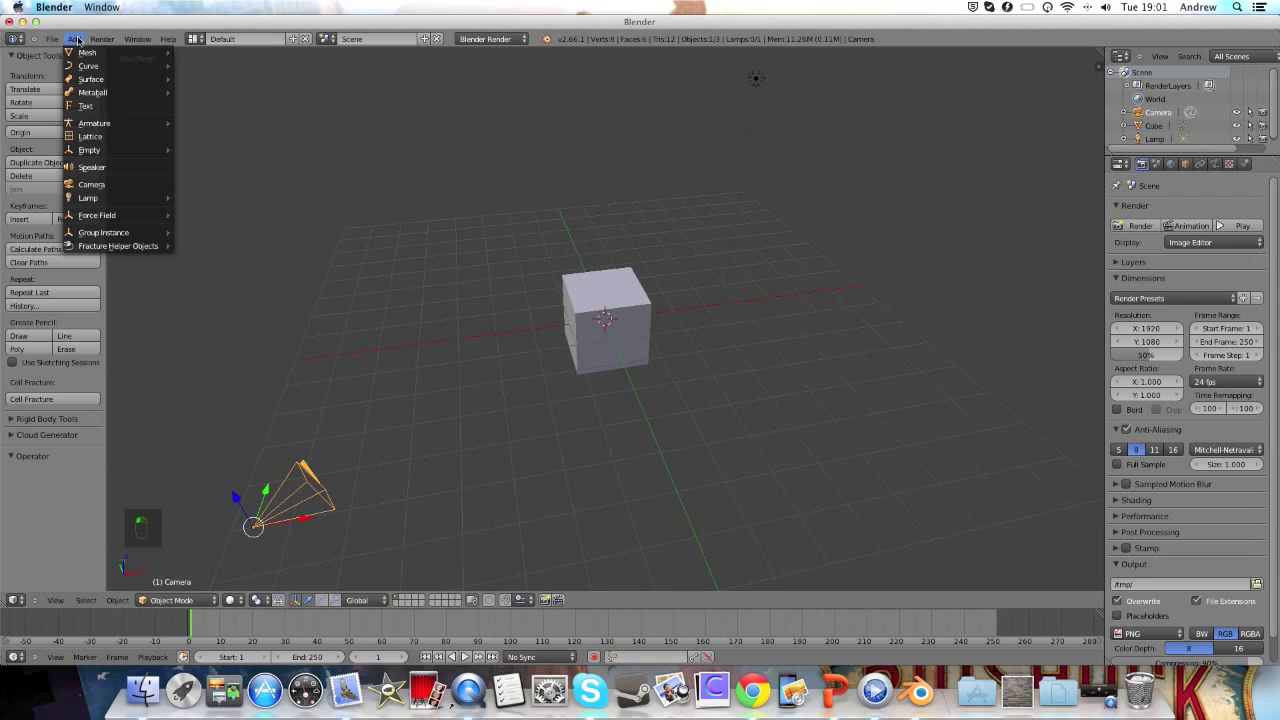
pyautogui.moveTo(92, 68)
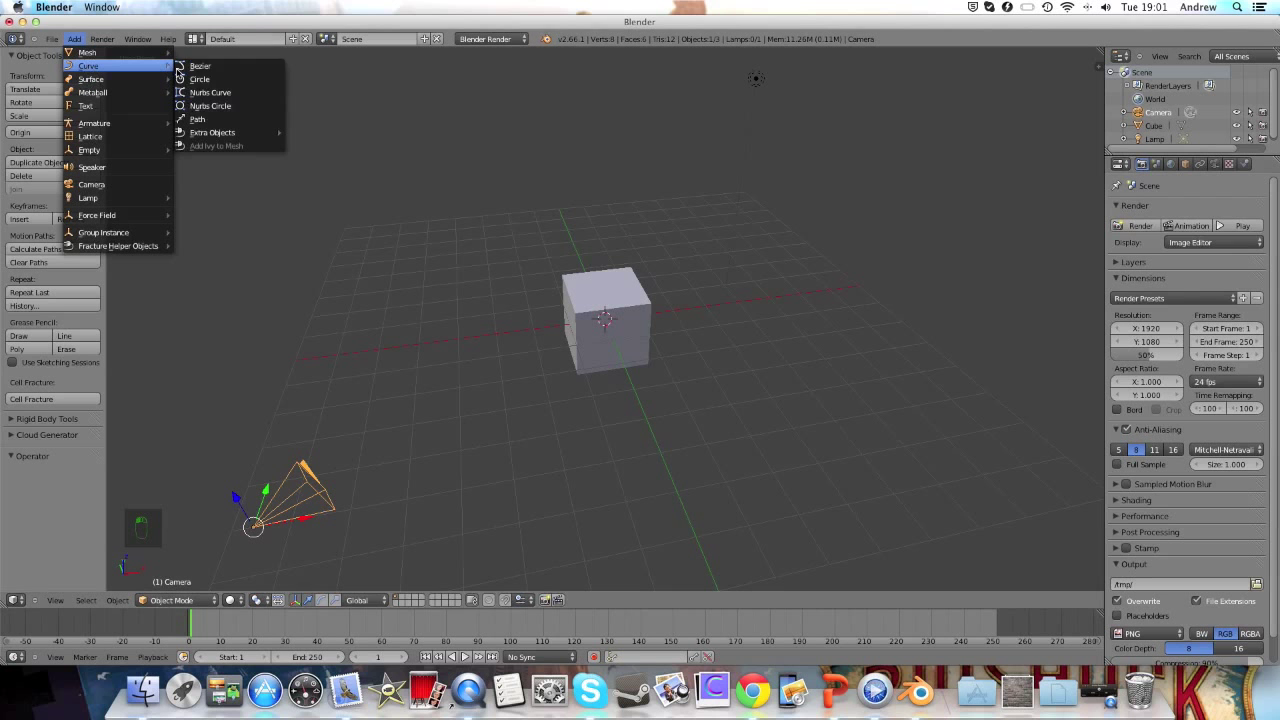
pyautogui.click(209, 121)
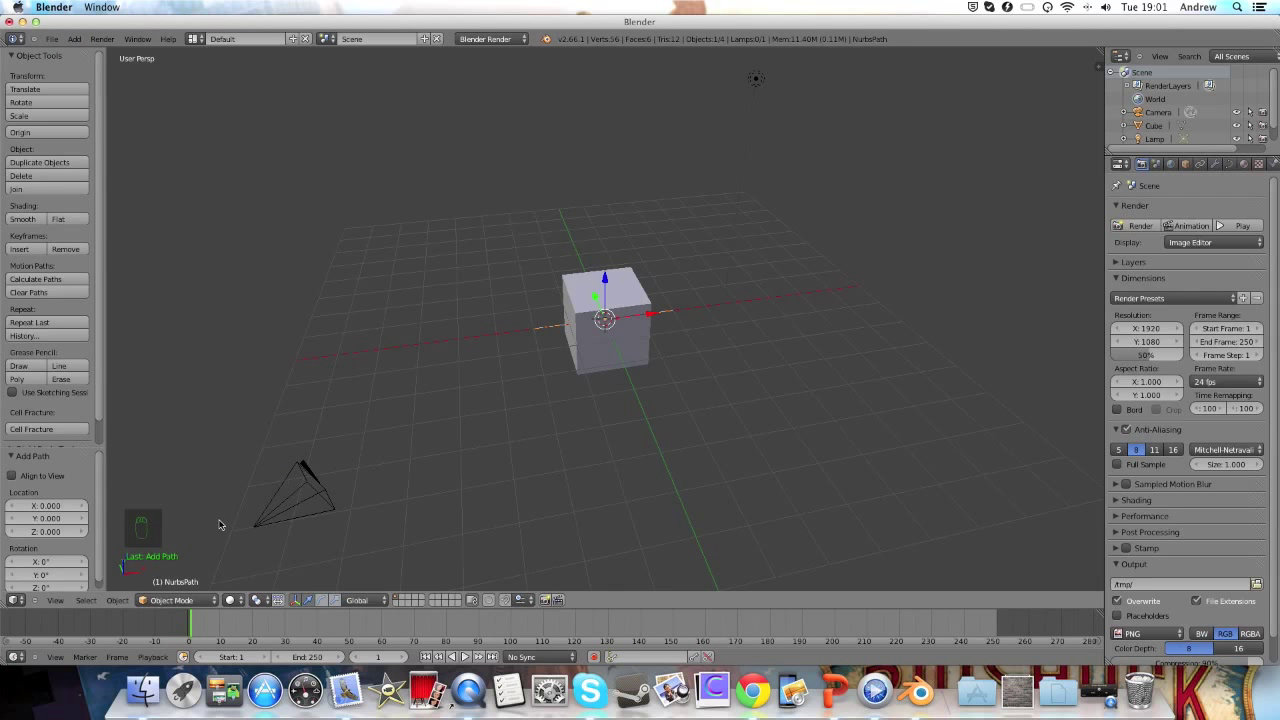
# In Edit Mode, move the path's negative-X end point by about -5.159 along X and raise it about 1.418 along Z
pyautogui.click(173, 600)
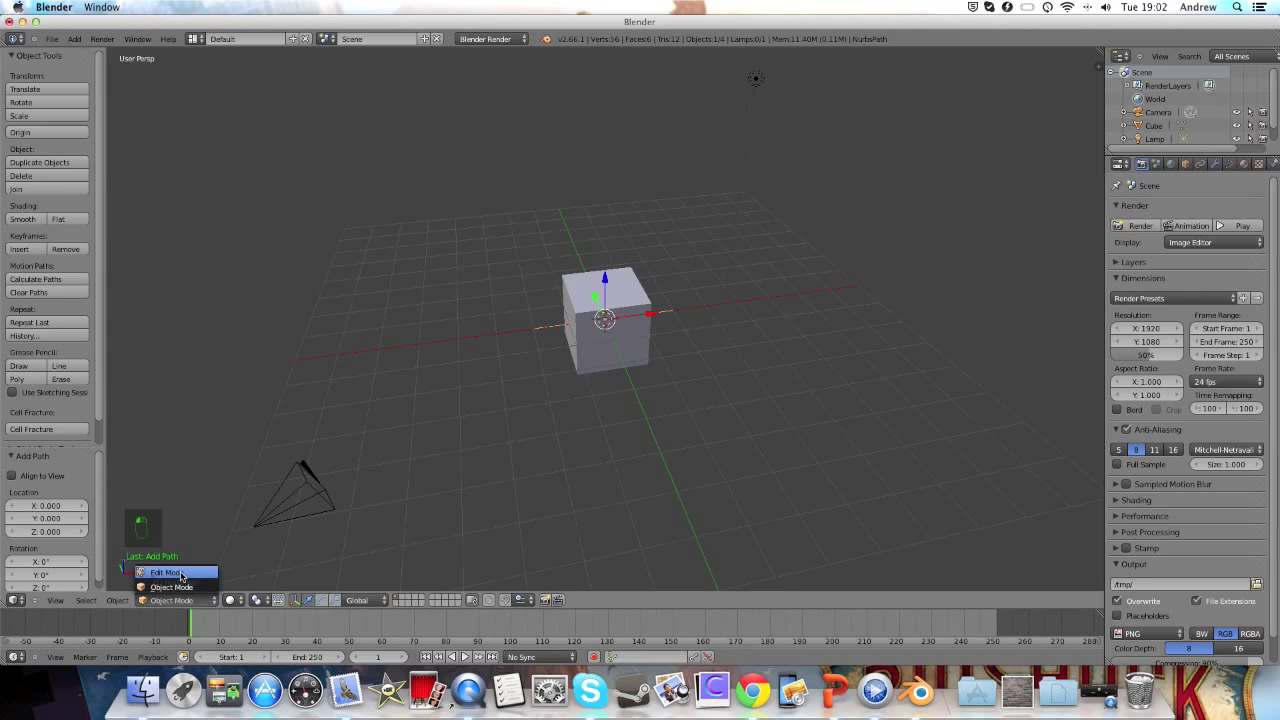
pyautogui.click(166, 573)
pyautogui.rightClick(532, 328)
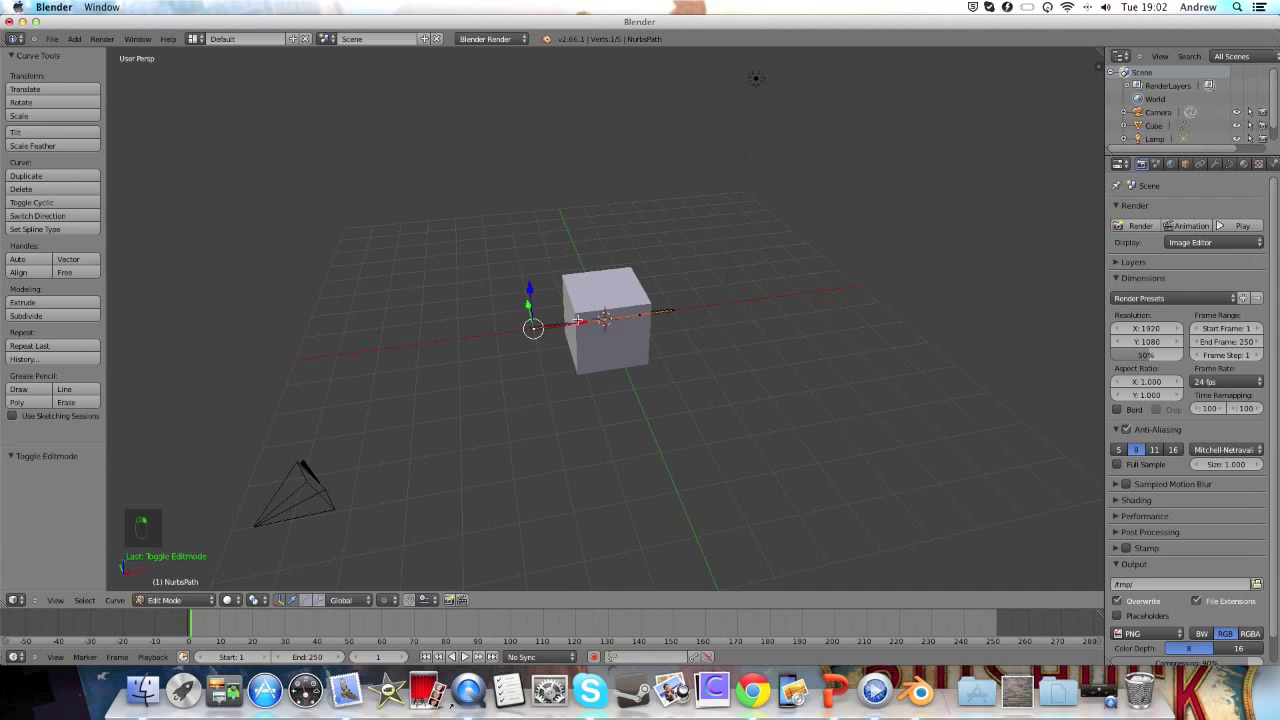
pyautogui.press('g')
pyautogui.press('x')
pyautogui.click(347, 335)
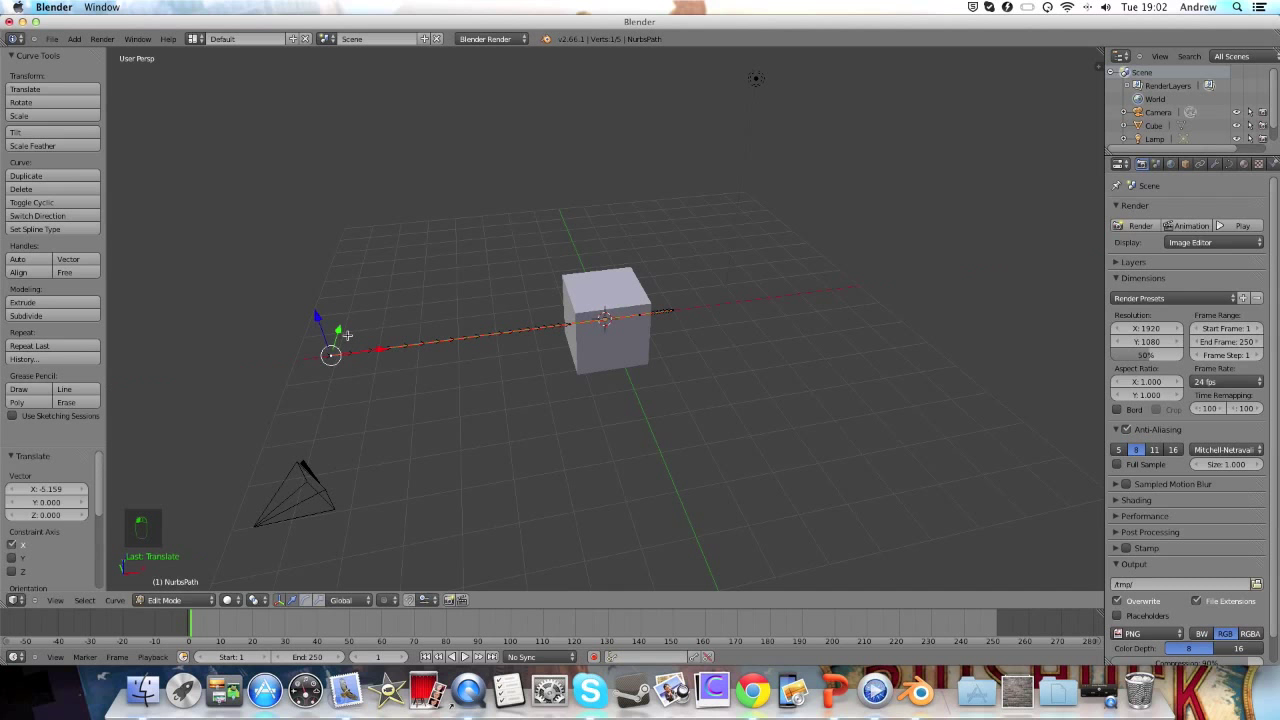
pyautogui.press('g')
pyautogui.press('z')
pyautogui.click(317, 271)
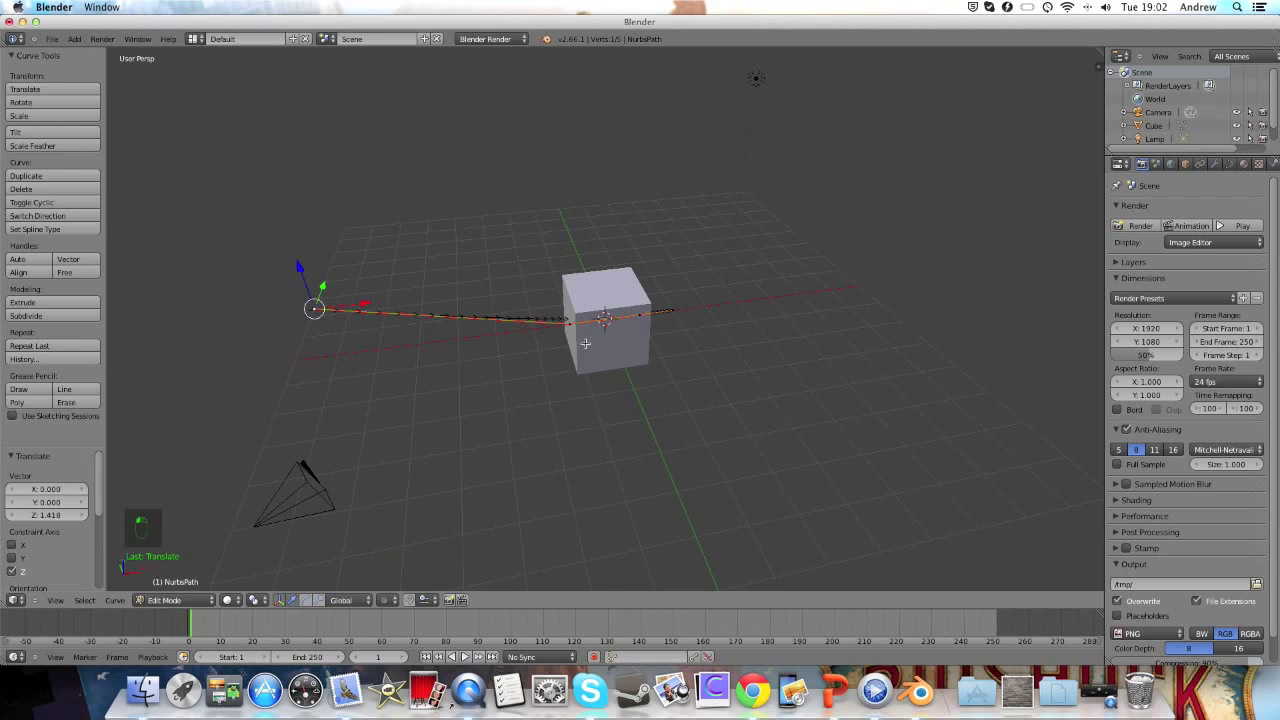
# Lower the path's second control point, next to the negative-X end, by about 1.827 along Z
pyautogui.rightClick(573, 323)
pyautogui.press('g')
pyautogui.press('z')
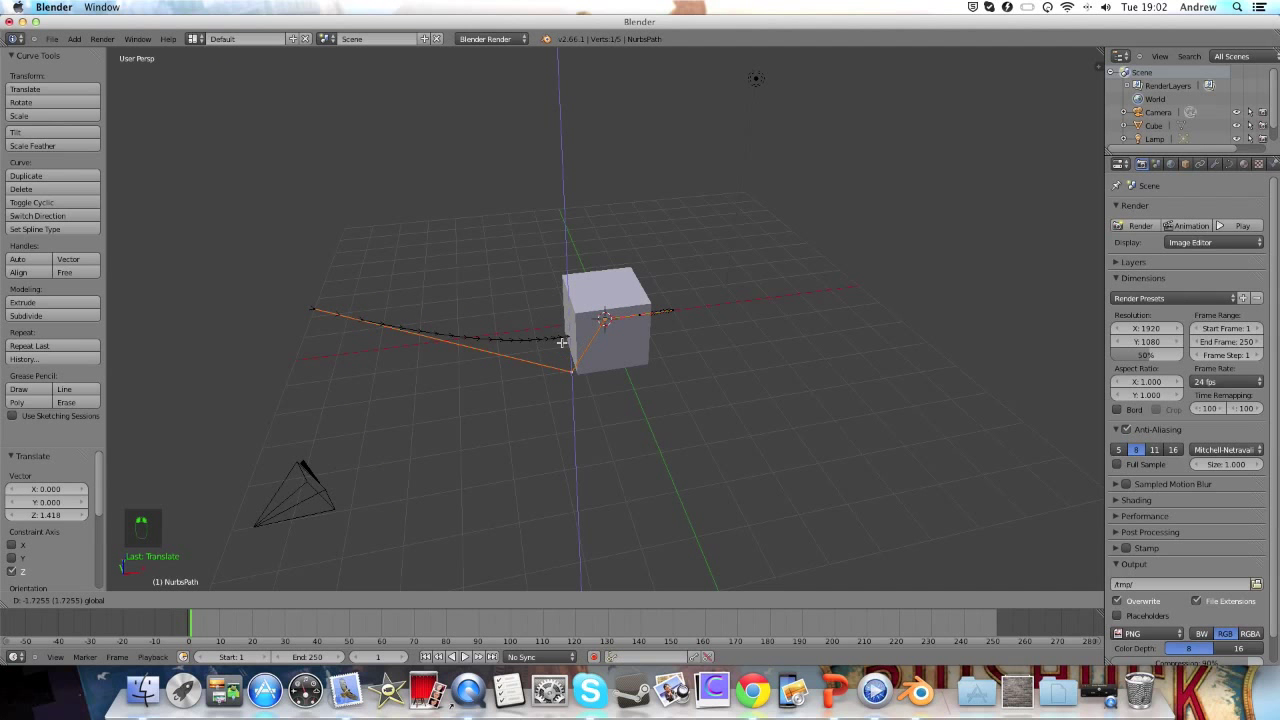
pyautogui.click(583, 334)
# Move the path's positive-X end point outward by about 8.621 along X
pyautogui.rightClick(669, 312)
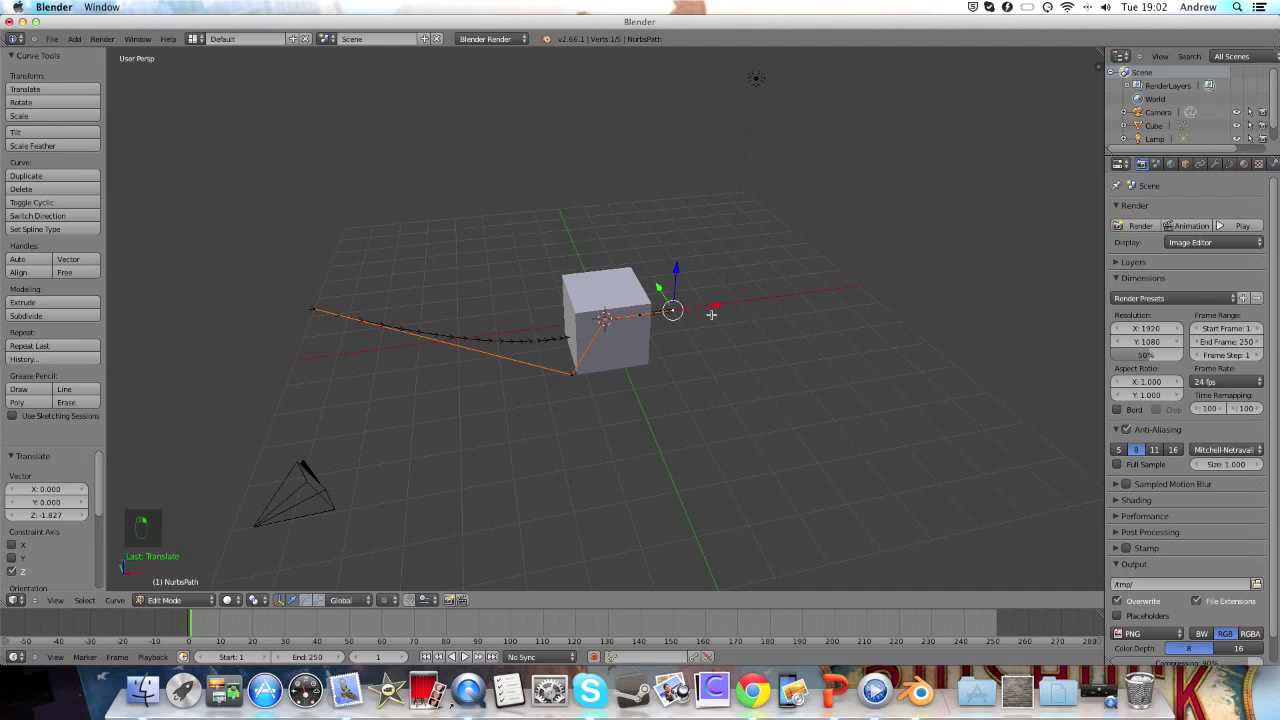
pyautogui.press('g')
pyautogui.press('x')
pyautogui.click(980, 270)
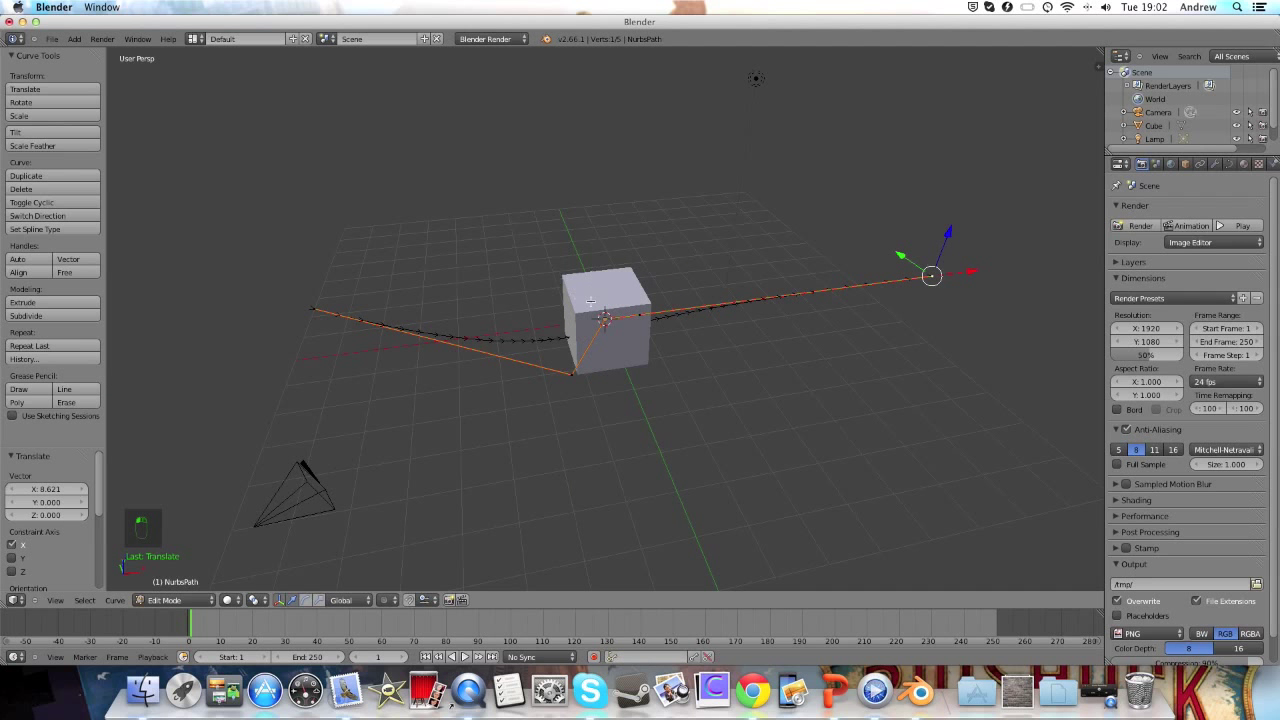
# Move the control point next to the positive-X end by about -1.354 along Z, 2.739 along X, and 5.380 along Z
pyautogui.rightClick(650, 289)
pyautogui.press('g')
pyautogui.press('z')
pyautogui.click(648, 347)
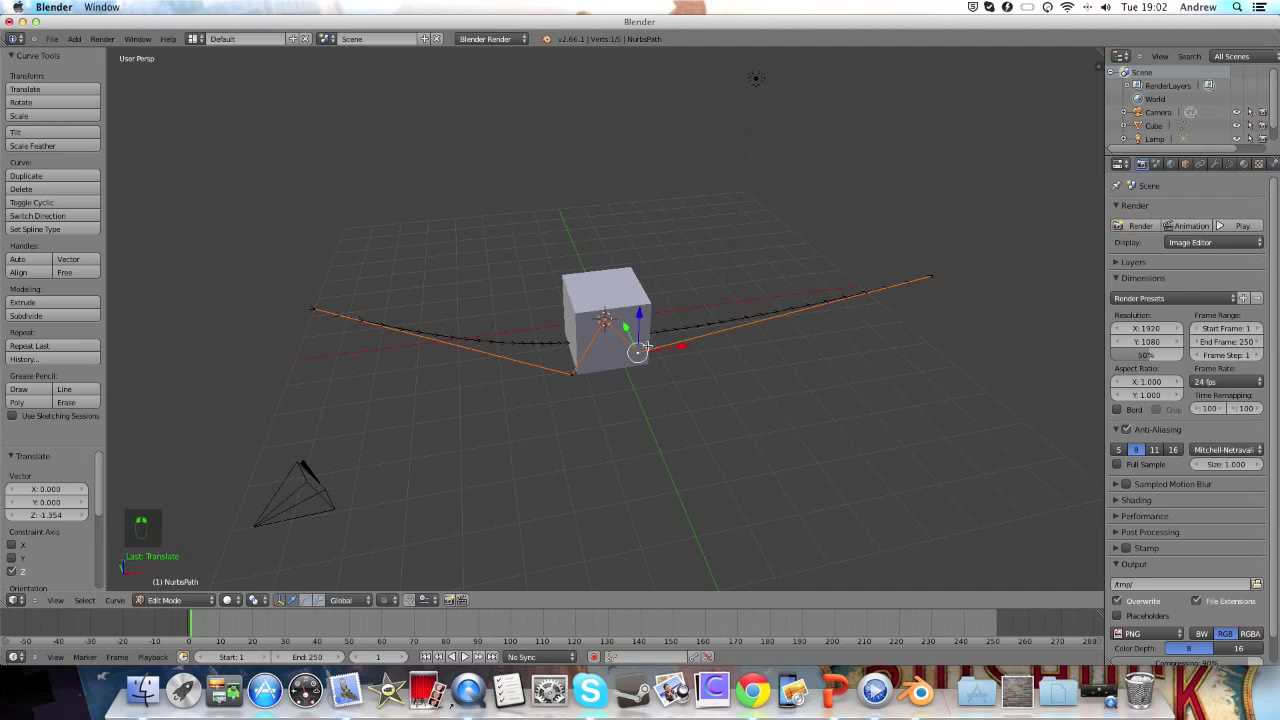
pyautogui.press('g')
pyautogui.press('x')
pyautogui.click(721, 315)
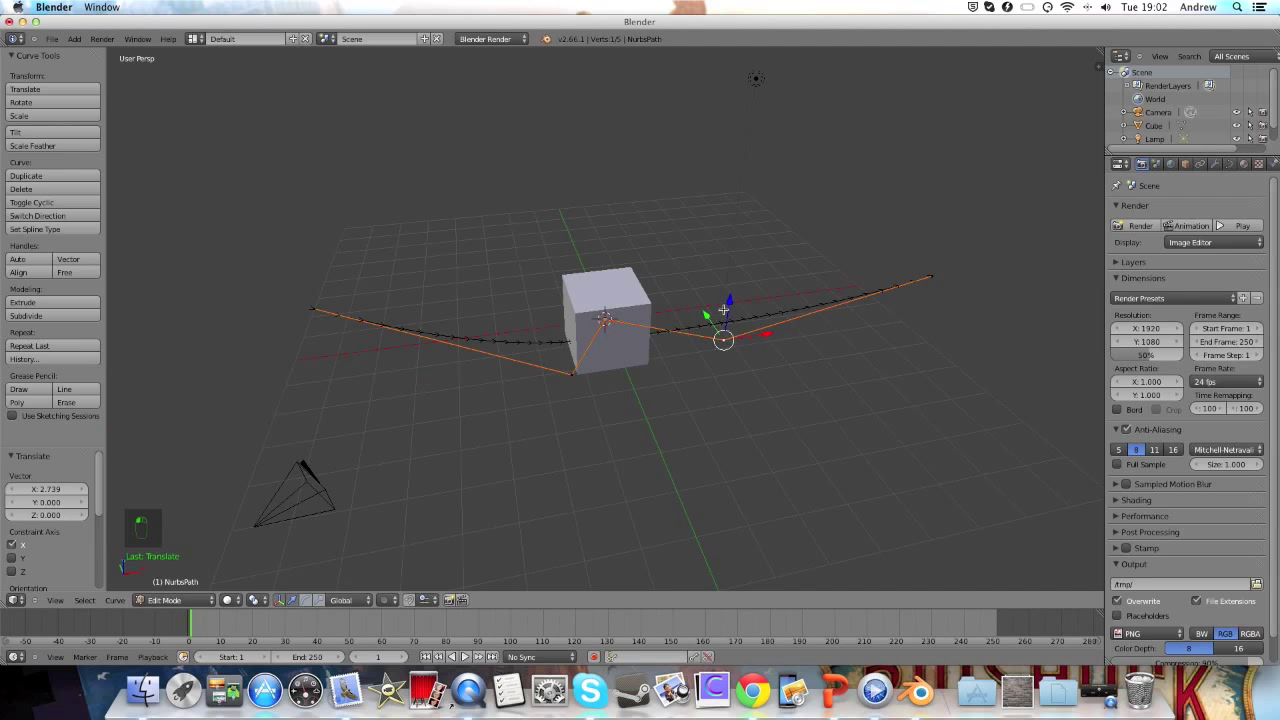
pyautogui.press('g')
pyautogui.press('z')
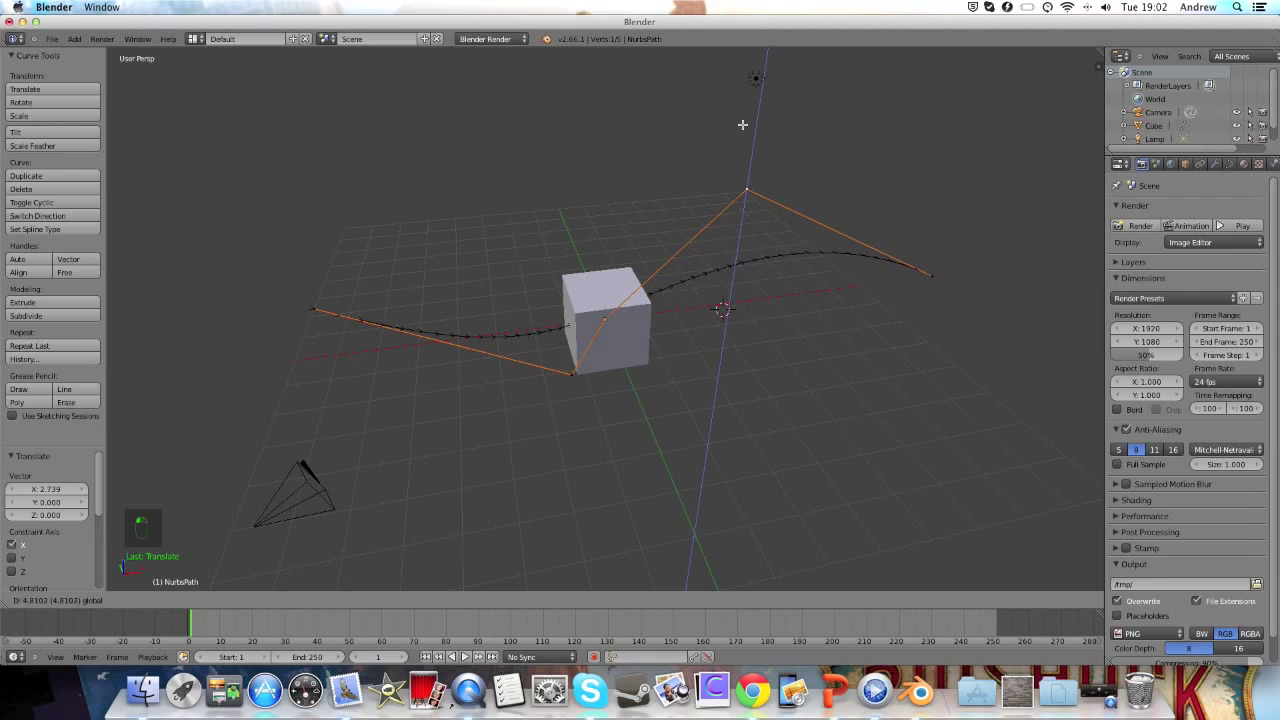
pyautogui.click(741, 174)
# Move the path's middle control point about 1.360 along X and return to Object Mode
pyautogui.rightClick(599, 316)
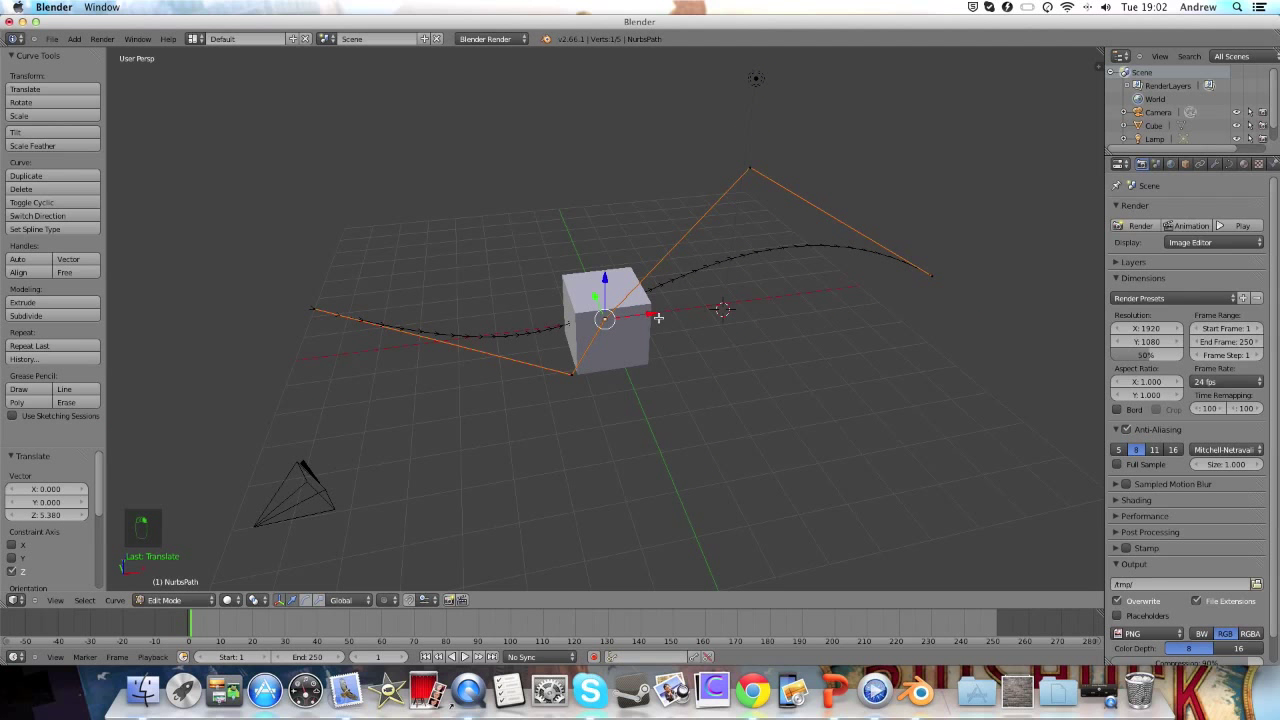
pyautogui.press('g')
pyautogui.press('x')
pyautogui.click(704, 314)
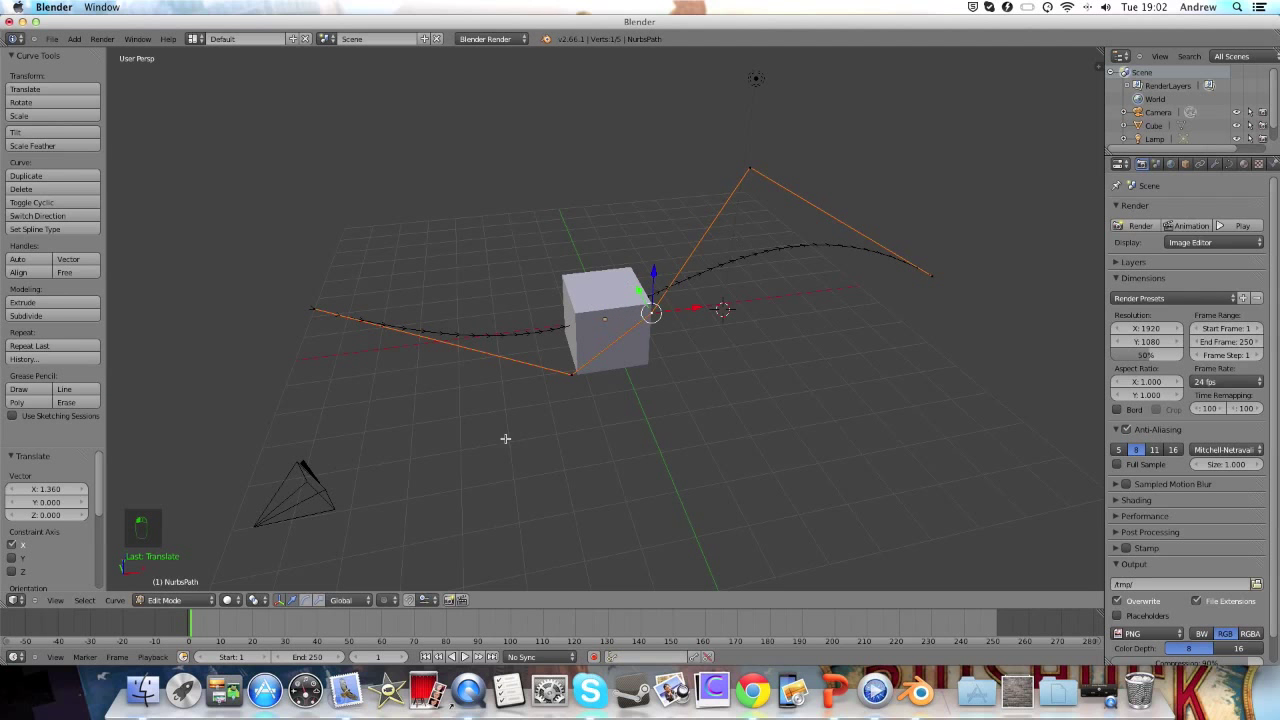
pyautogui.click(165, 600)
pyautogui.click(160, 570)
# Parent the camera to the curve path using the Follow Path option
pyautogui.moveTo(463, 323); pyautogui.dragTo(417, 251, button='middle')
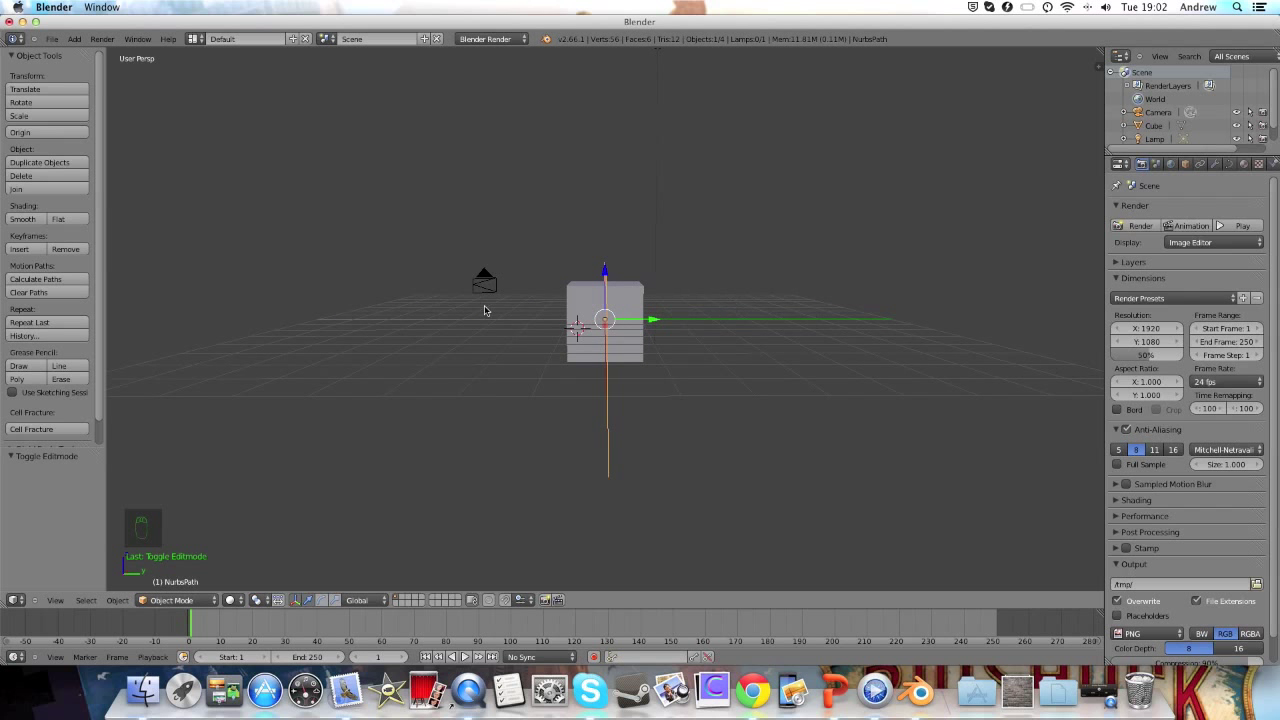
pyautogui.moveTo(522, 306); pyautogui.dragTo(757, 324, button='middle')
pyautogui.rightClick(776, 487)
pyautogui.keyDown('shift'); pyautogui.rightClick(544, 376); pyautogui.keyUp('shift')
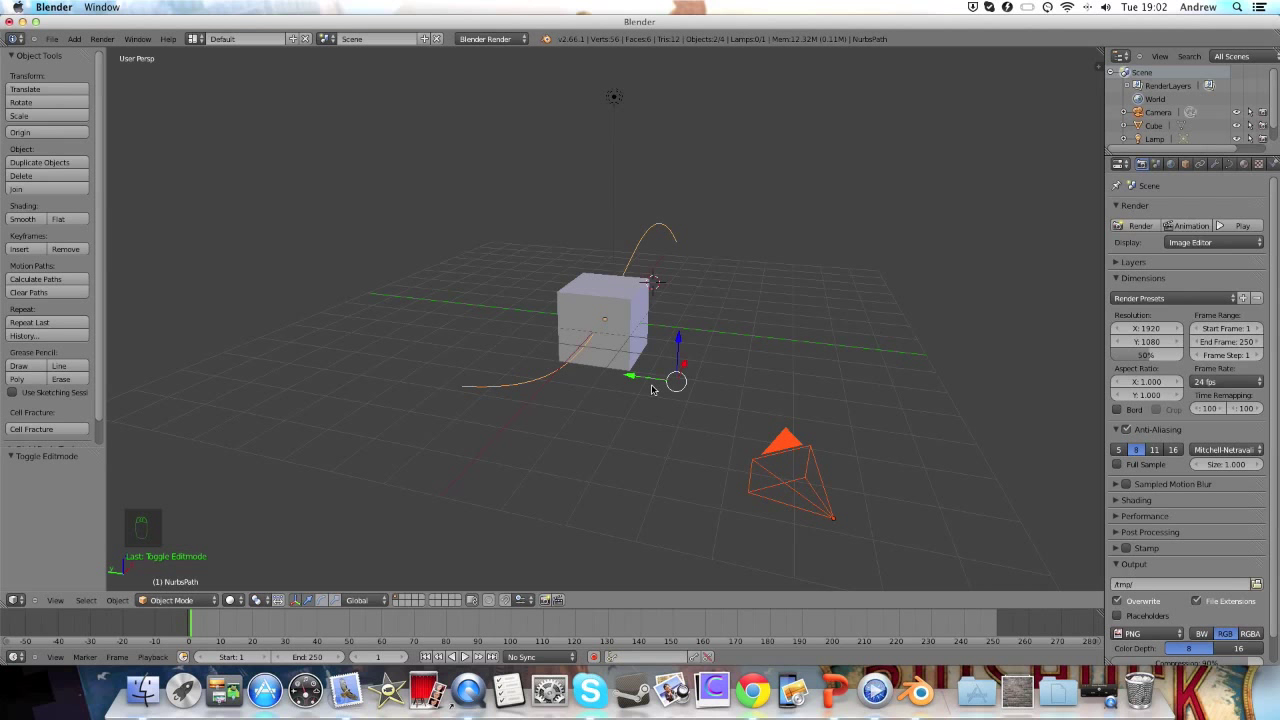
pyautogui.hotkey('ctrl', 'p')
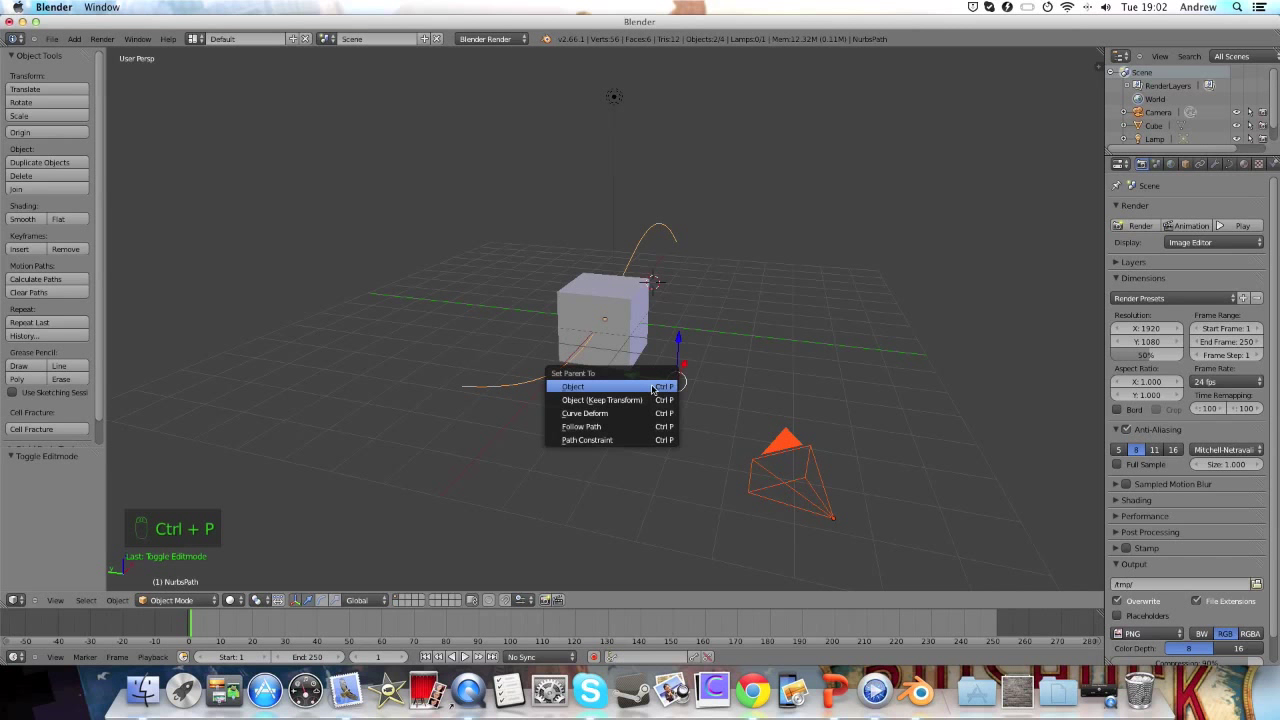
pyautogui.click(620, 431)
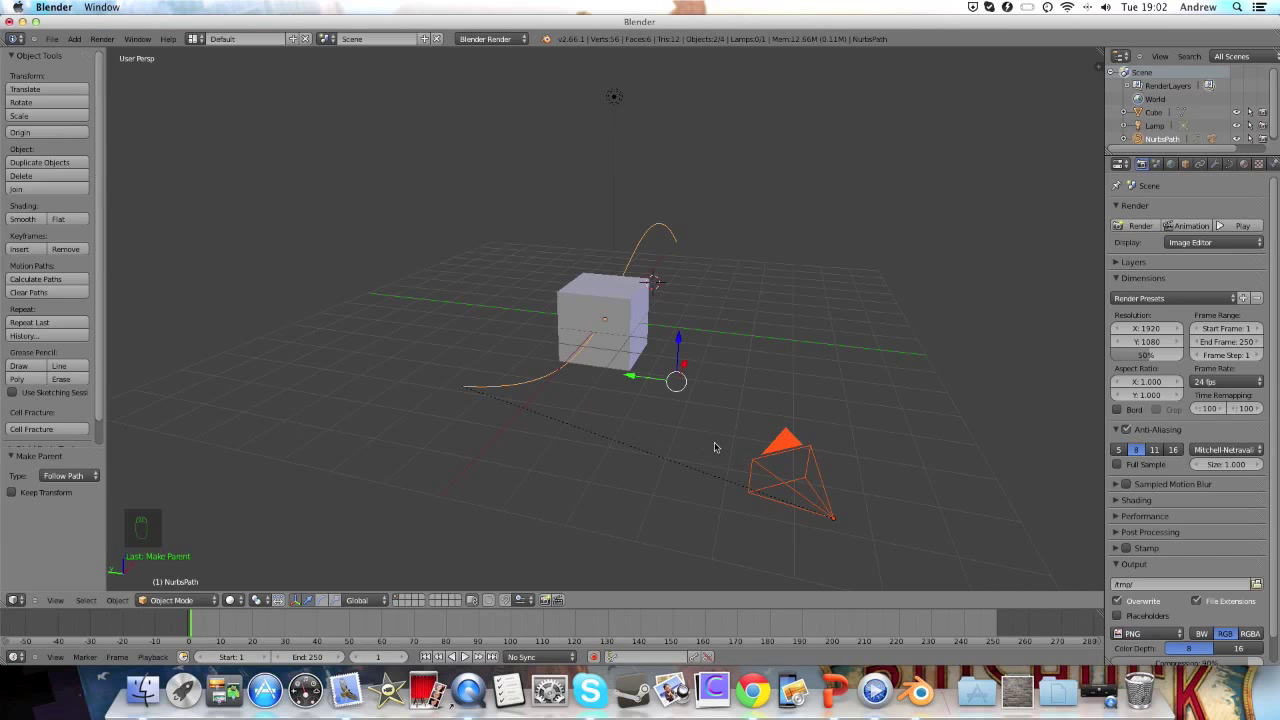
# Play the animation from the start of the timeline to check how the camera travels with the path
pyautogui.moveTo(280, 636); pyautogui.dragTo(186, 636)
pyautogui.click(467, 657)
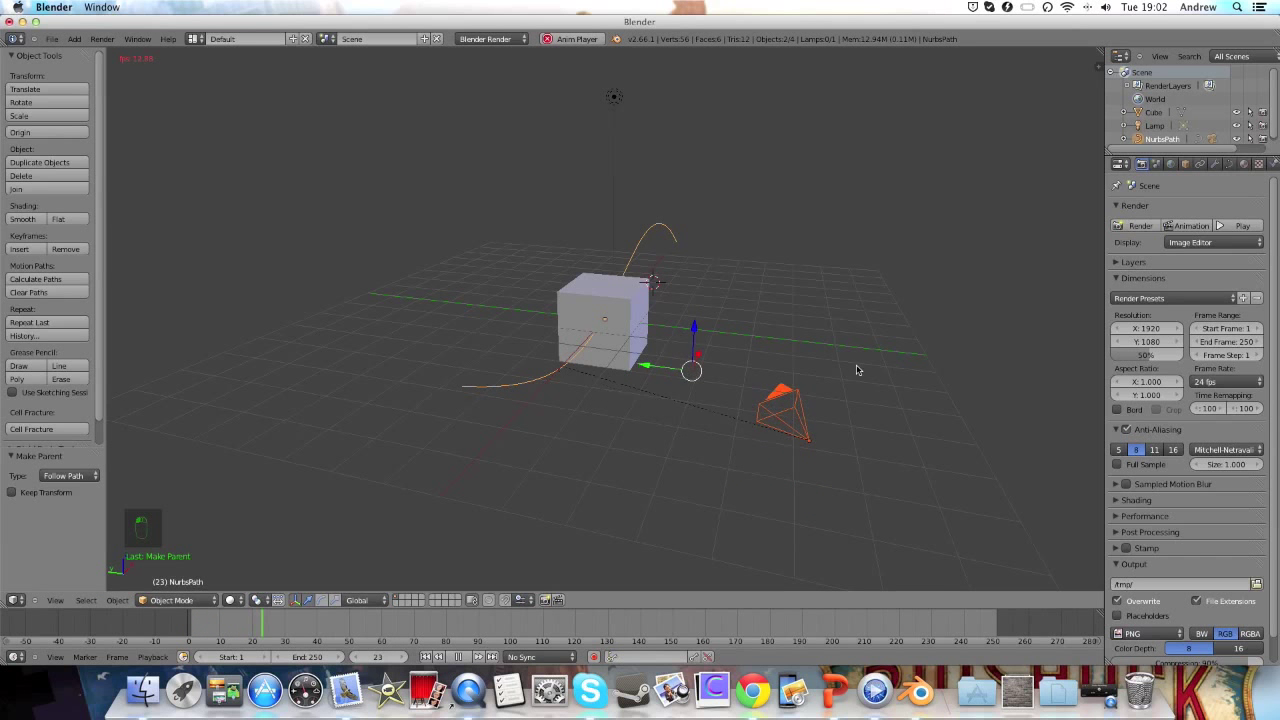
pyautogui.moveTo(811, 366); pyautogui.dragTo(743, 366, button='middle')
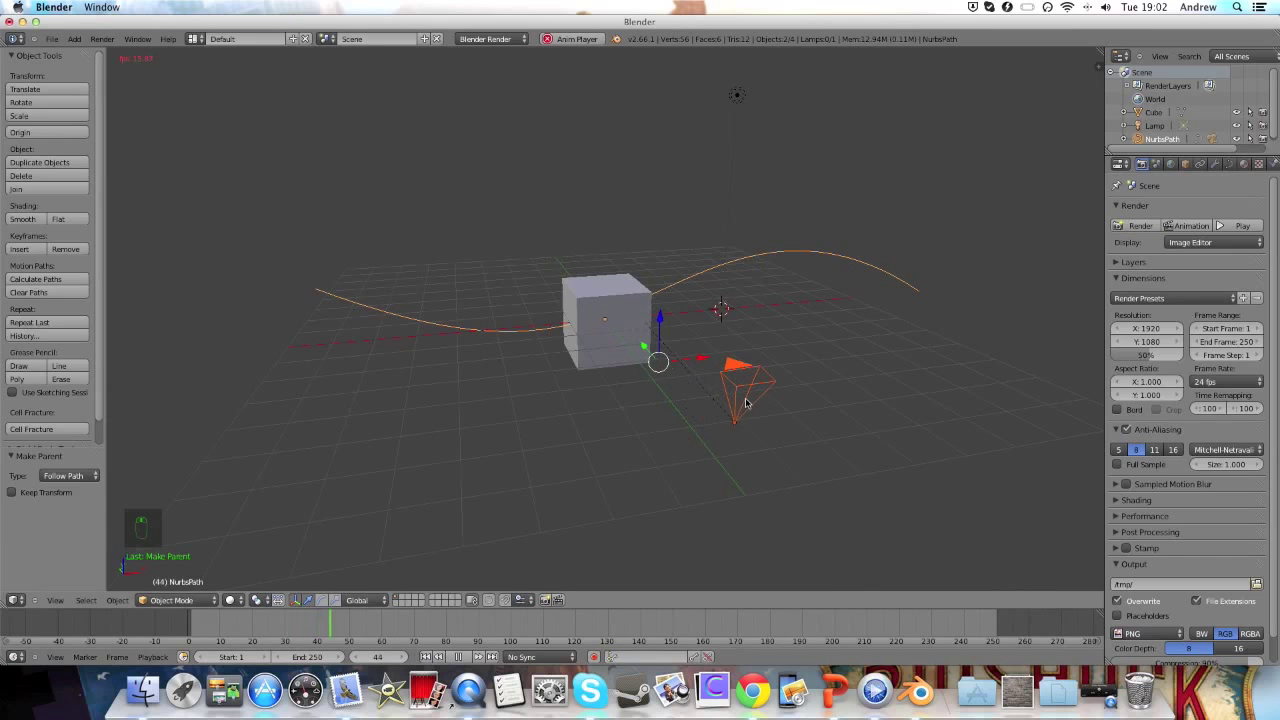